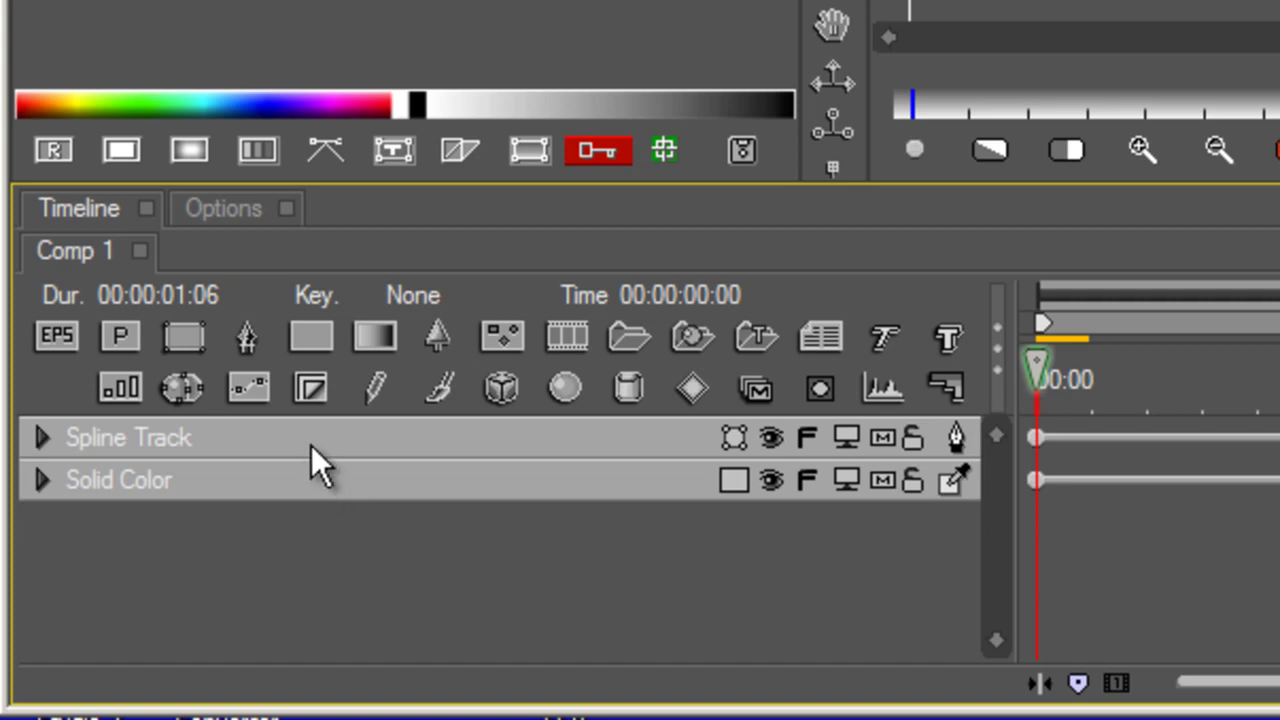
# Step: Select the Spline Track's Path and place its first Pen point near X 360, Y 460 on the canvas
pyautogui.click(960, 440)
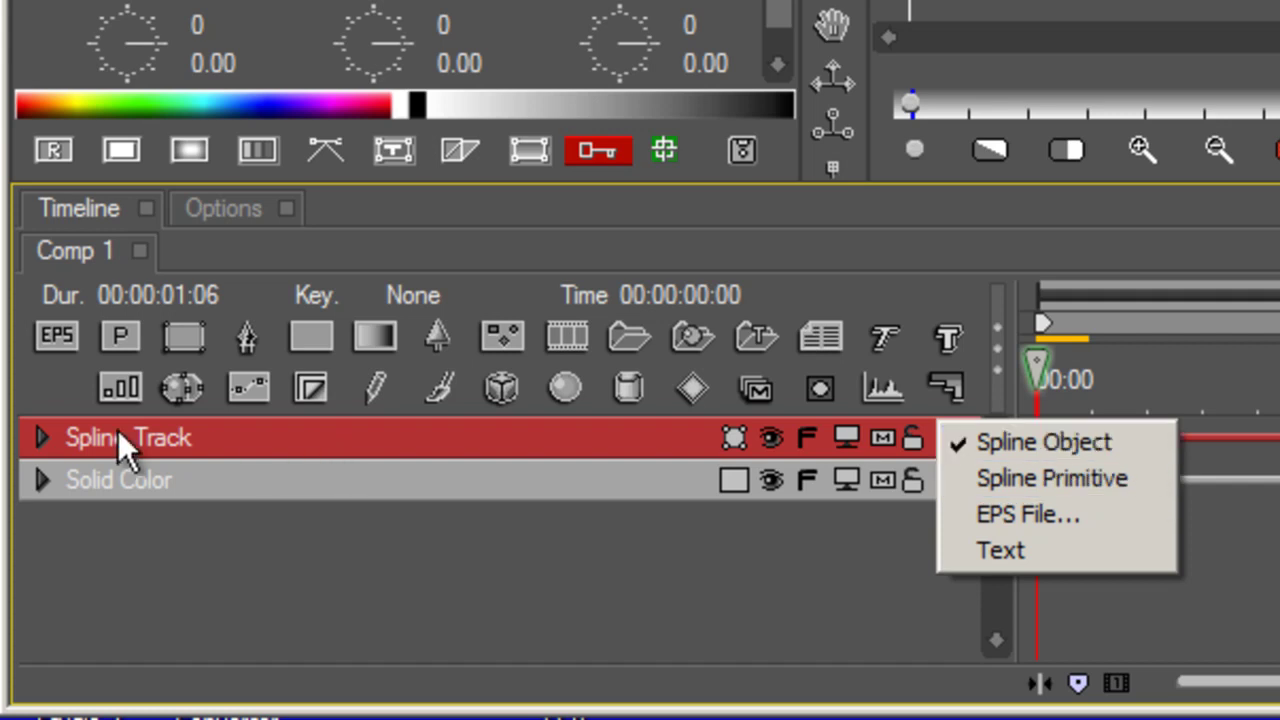
pyautogui.click(41, 437)
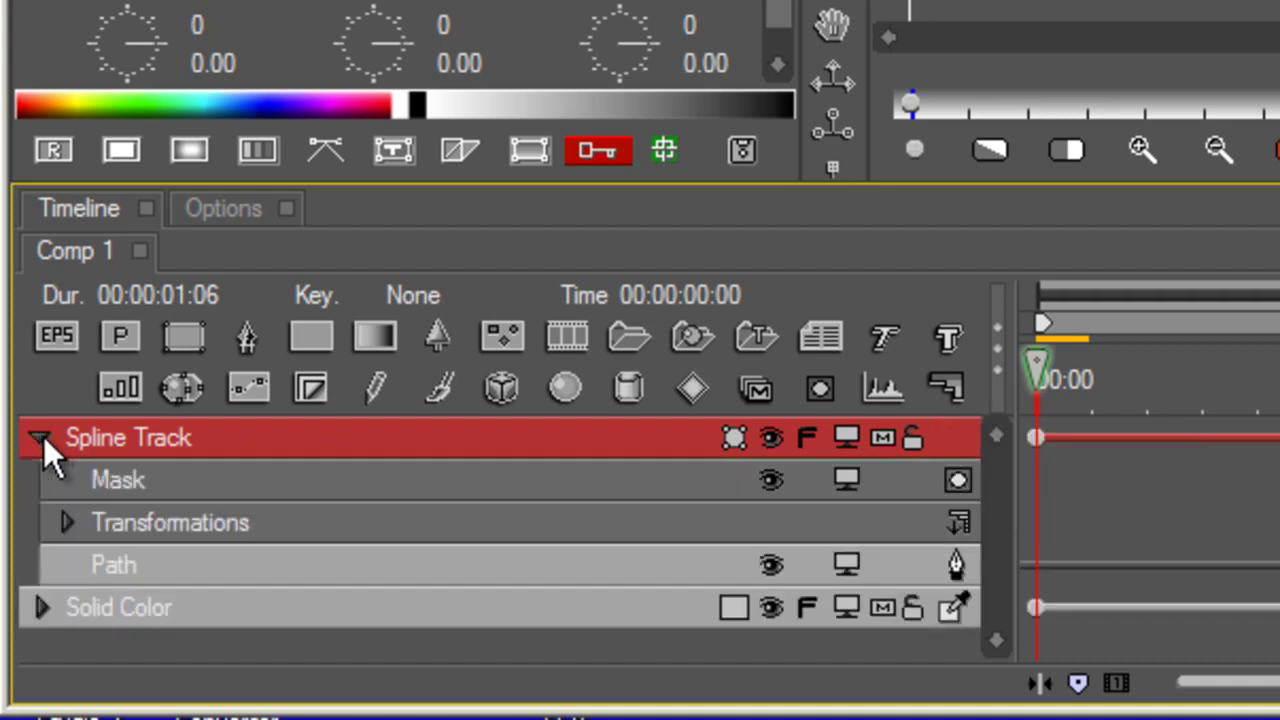
pyautogui.click(175, 566)
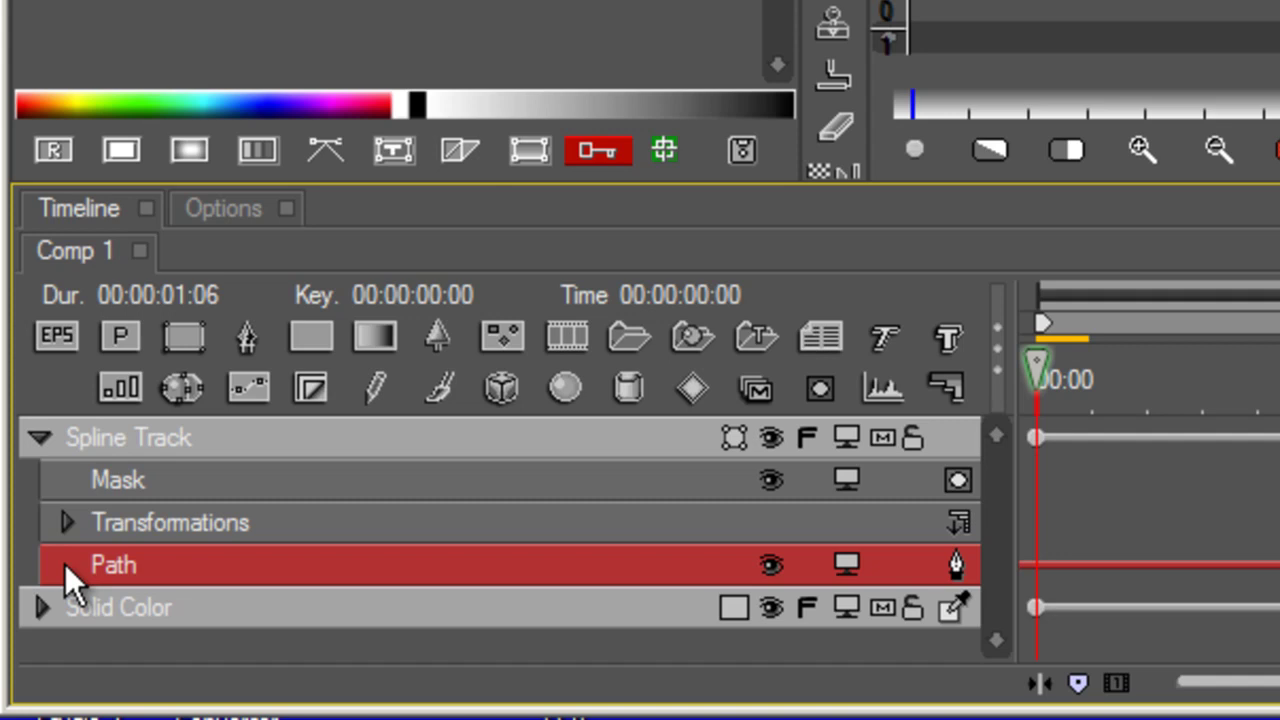
pyautogui.click(328, 436)
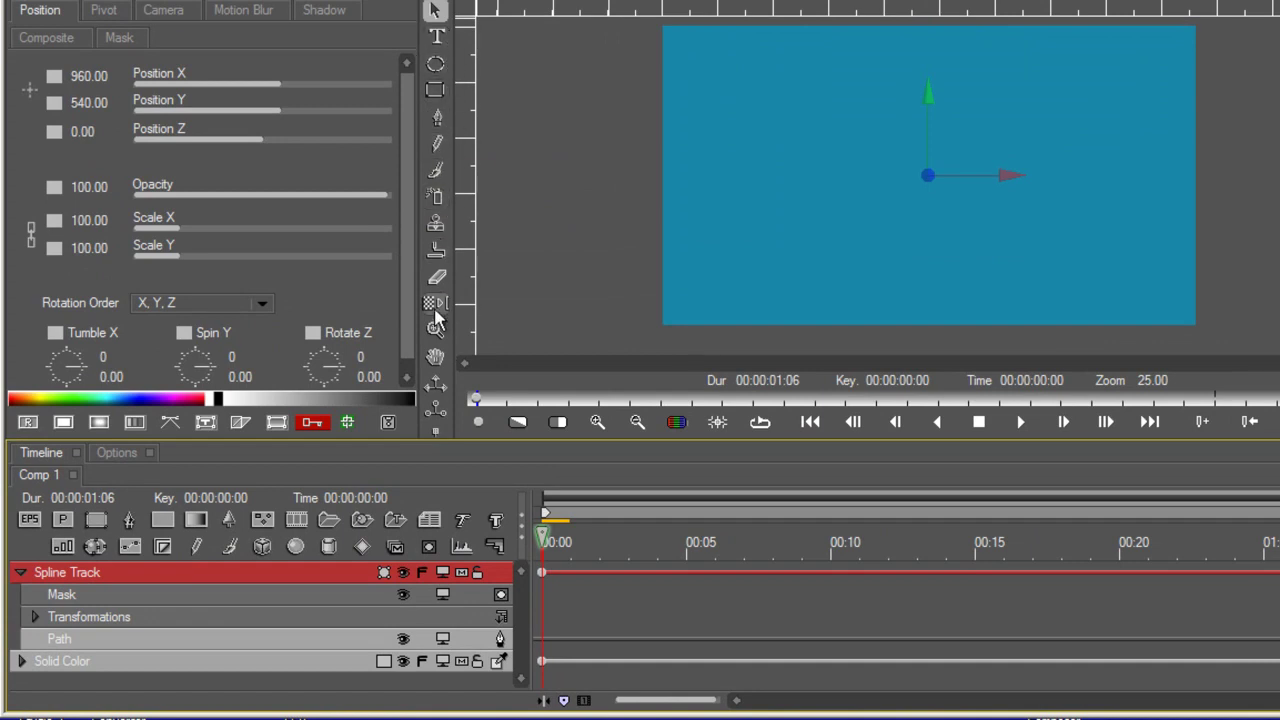
pyautogui.click(195, 640)
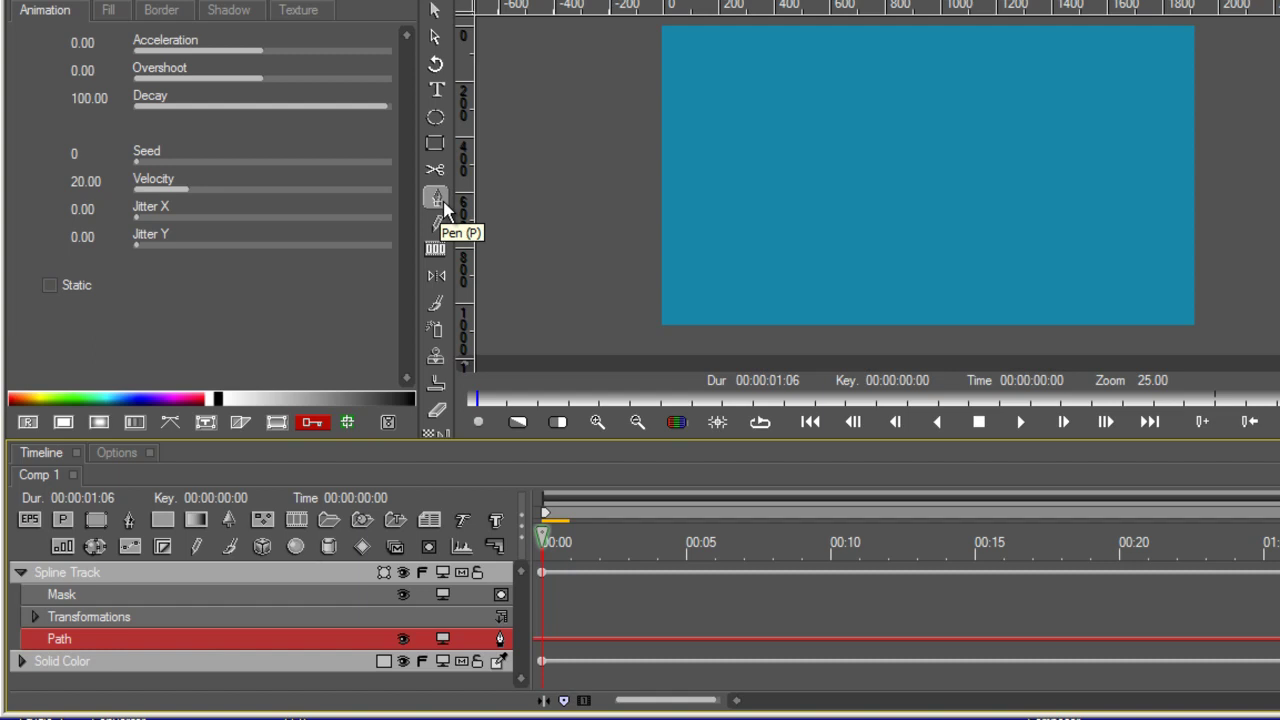
pyautogui.click(763, 162)
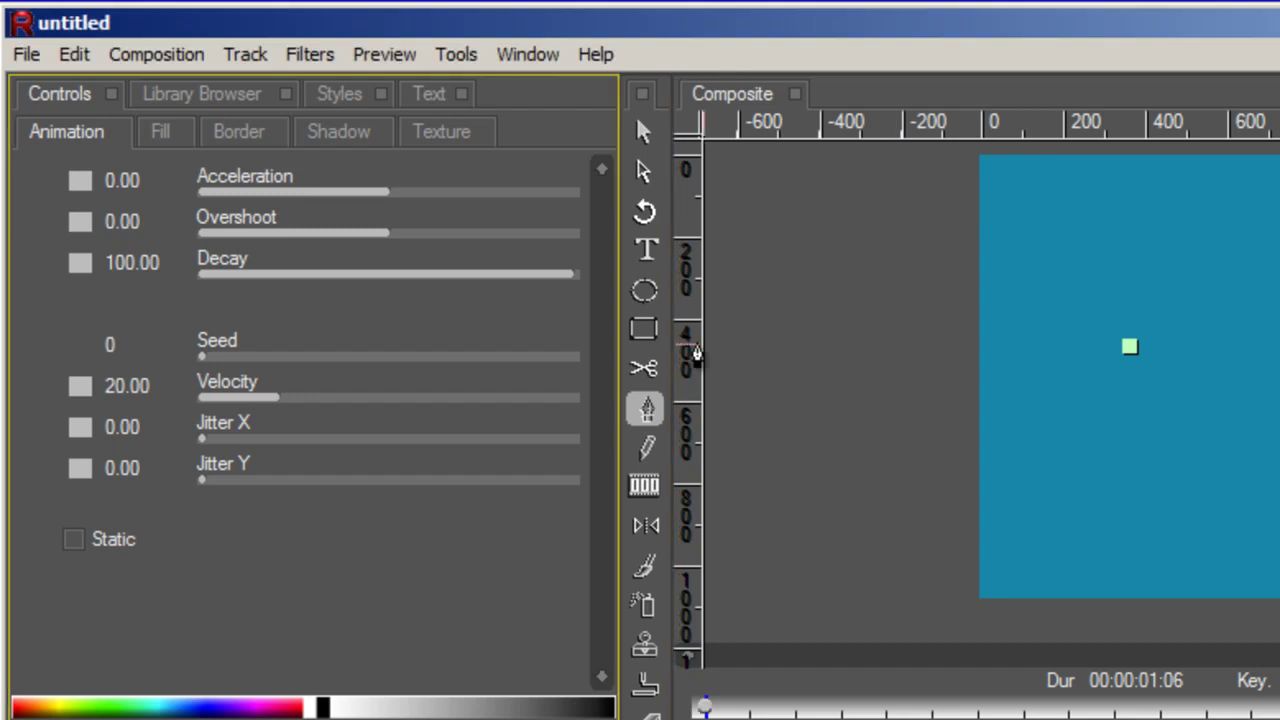
# Step: Turn off the path's fill and review its border settings
pyautogui.click(166, 139)
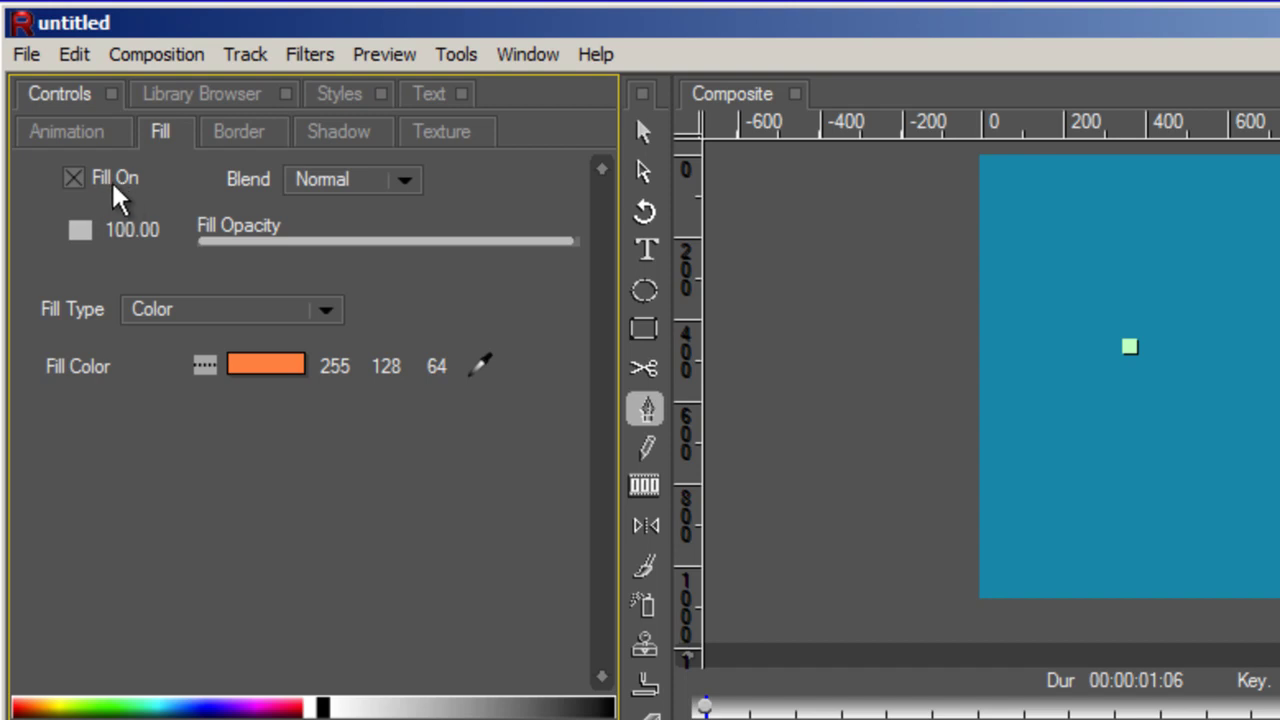
pyautogui.click(74, 178)
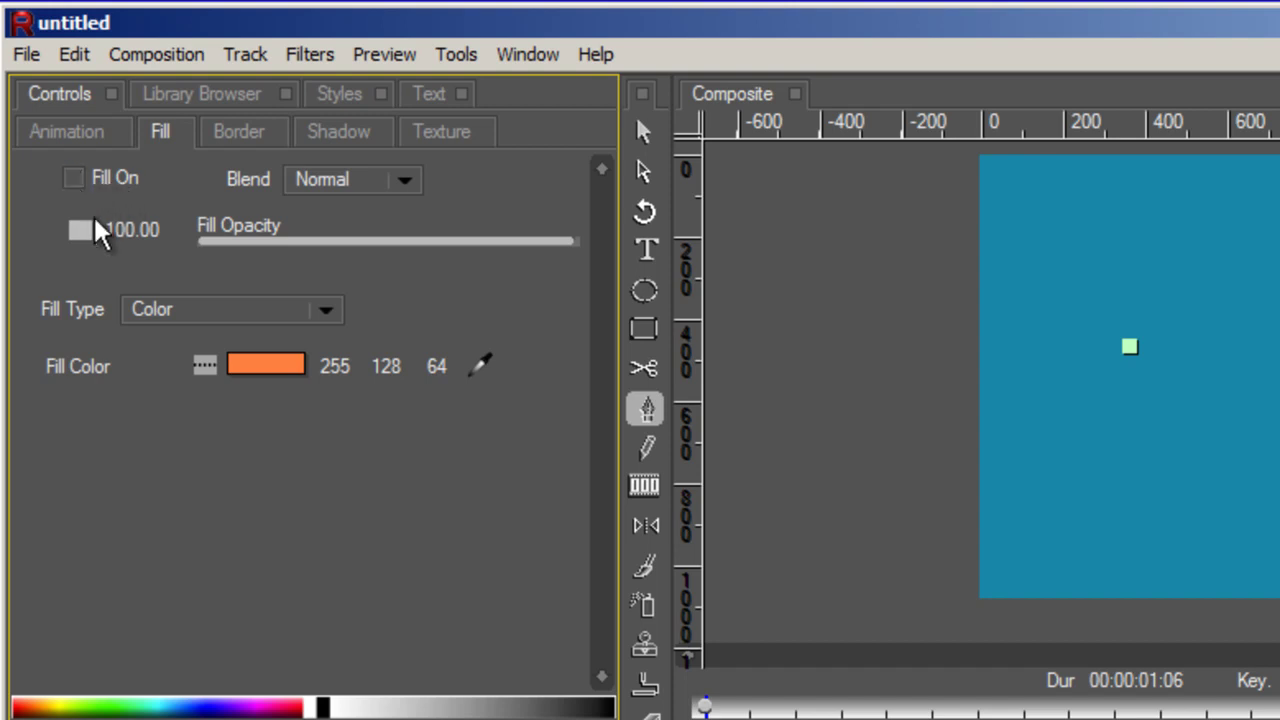
pyautogui.click(238, 150)
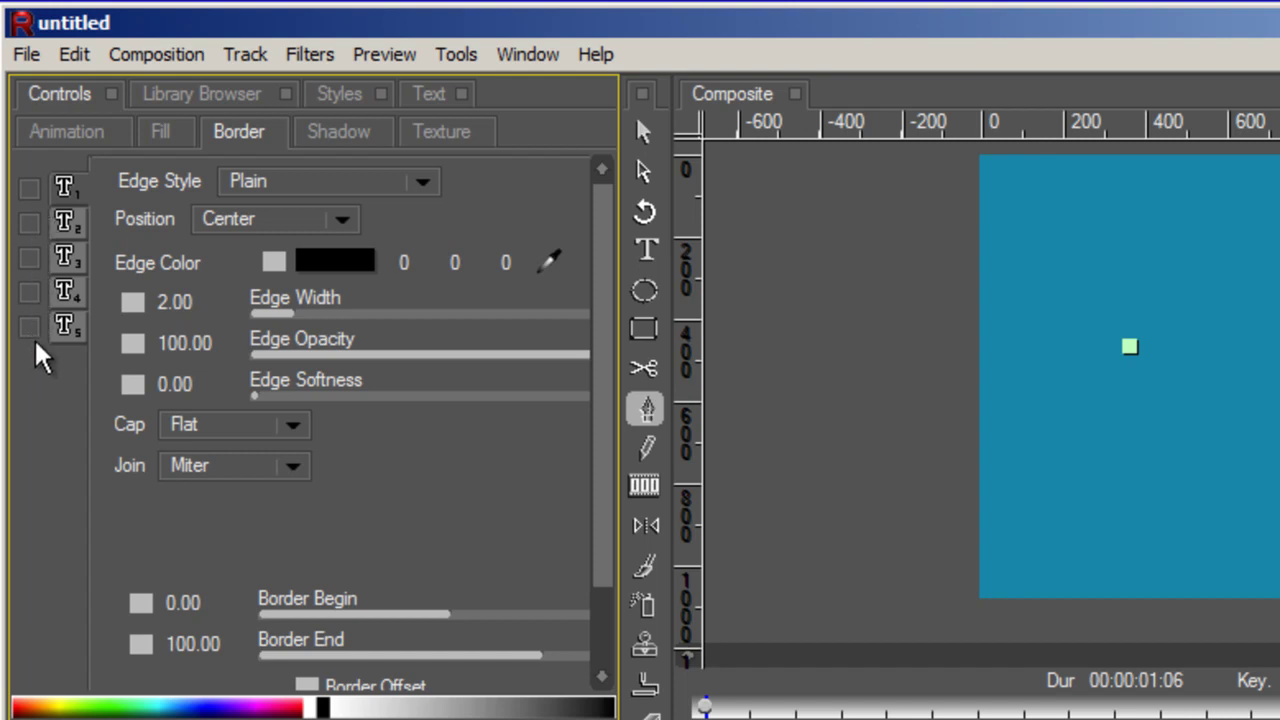
pyautogui.click(70, 136)
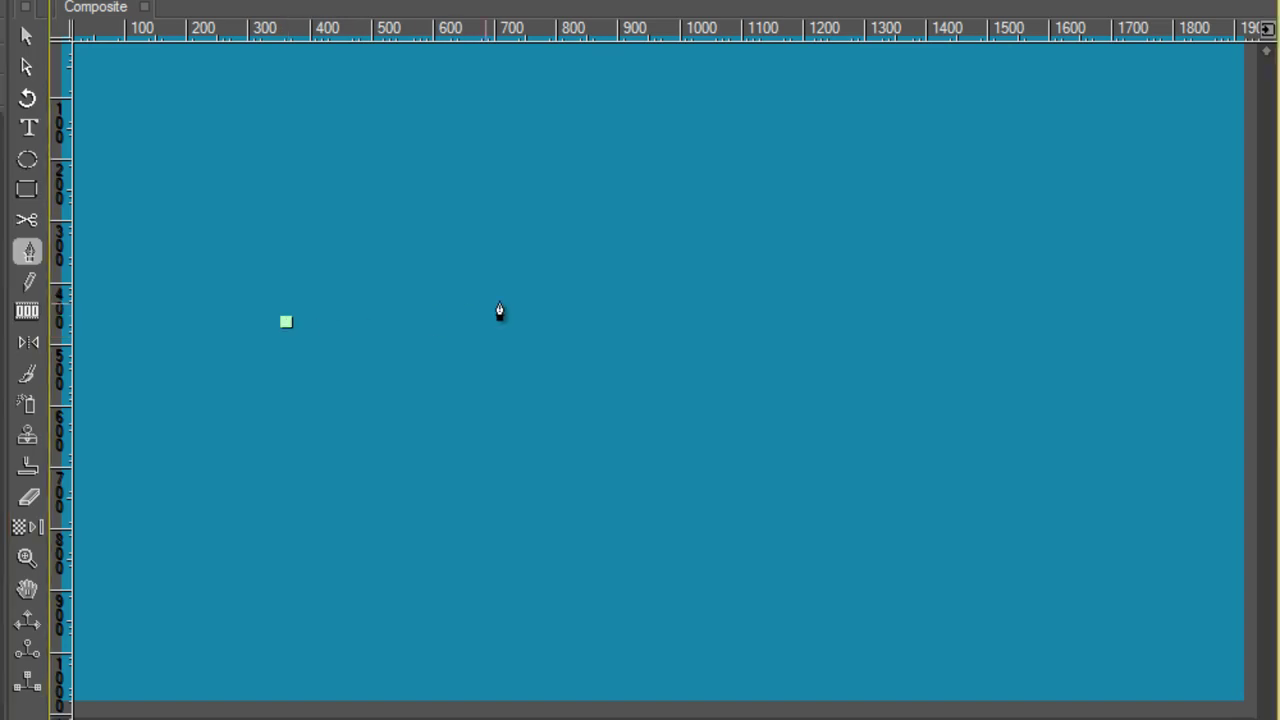
# Step: Extend the path with eight straight-segment Pen points out to X 1230 and back, leaving it open near X 210, Y 580
pyautogui.click(568, 270)
pyautogui.click(822, 430)
pyautogui.click(680, 600)
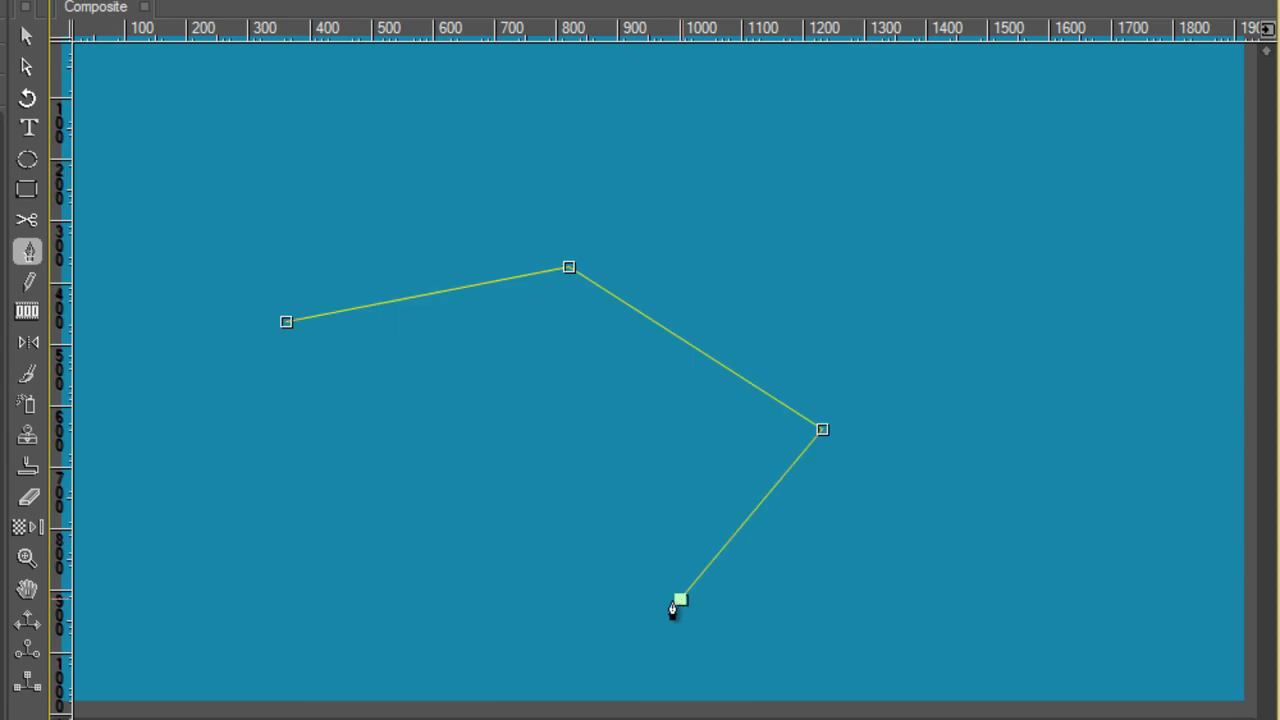
pyautogui.click(402, 636)
pyautogui.click(598, 419)
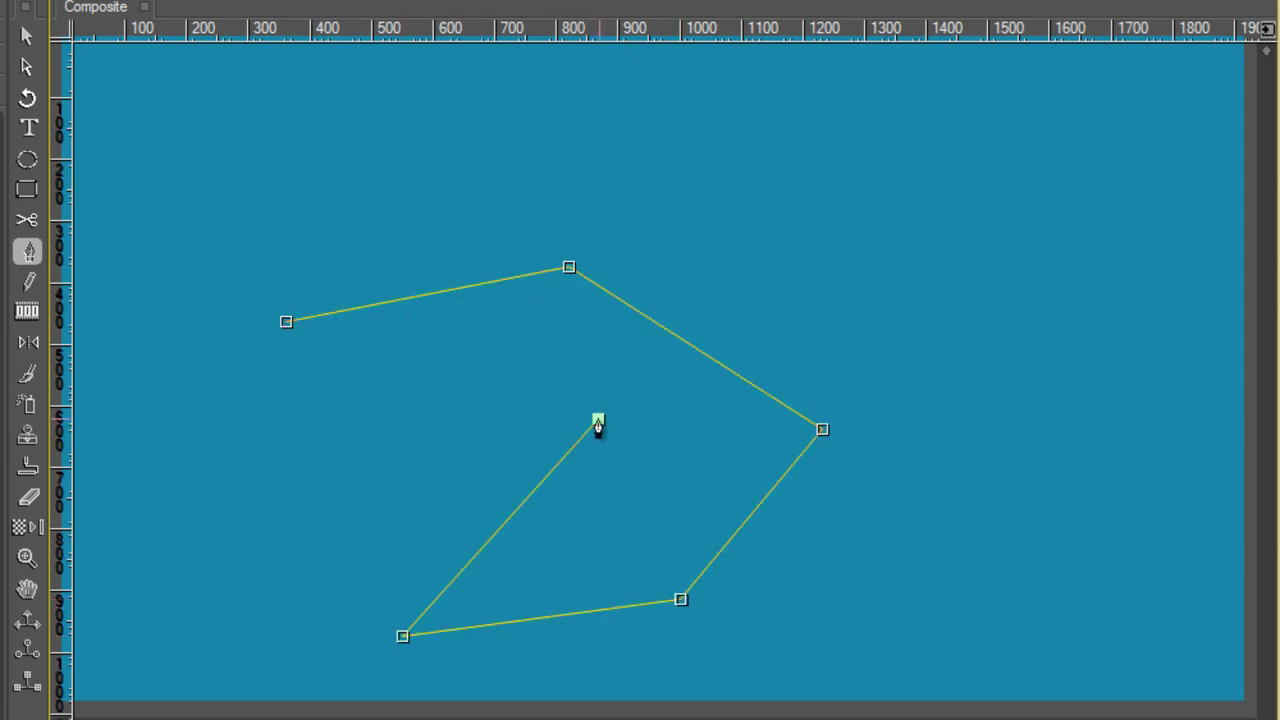
pyautogui.click(429, 389)
pyautogui.click(232, 500)
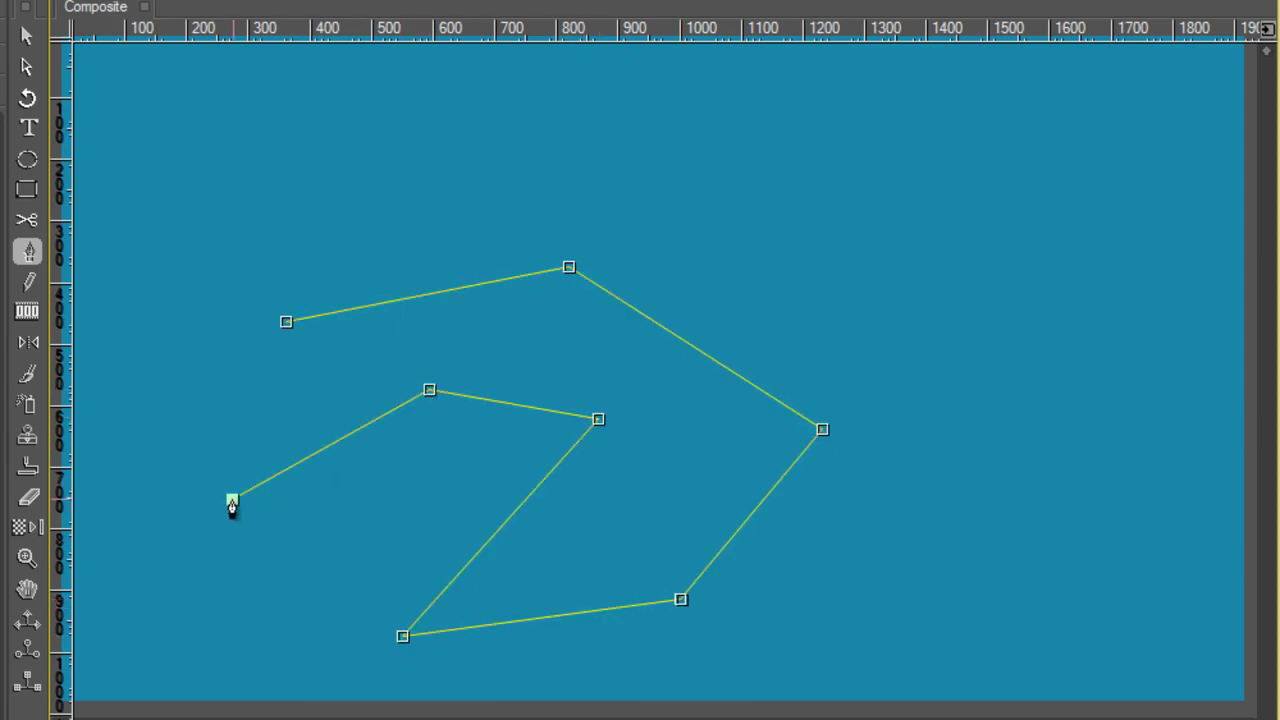
pyautogui.click(192, 396)
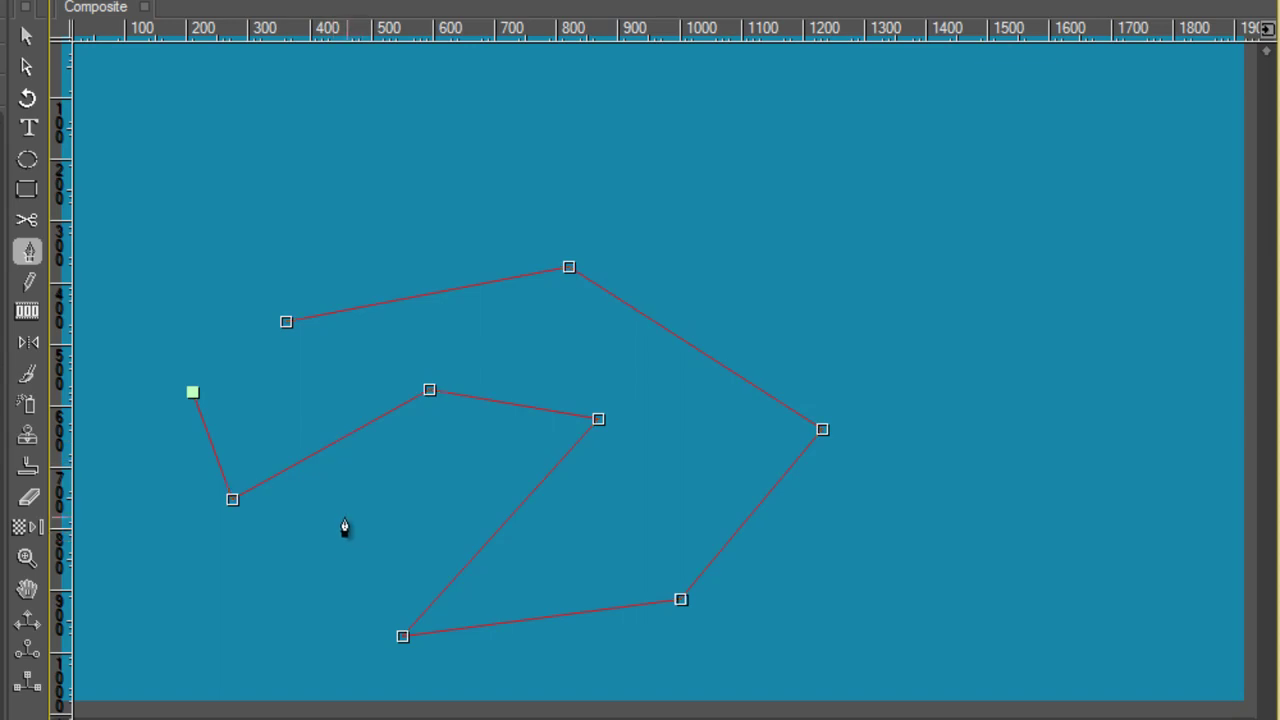
pyautogui.click(27, 40)
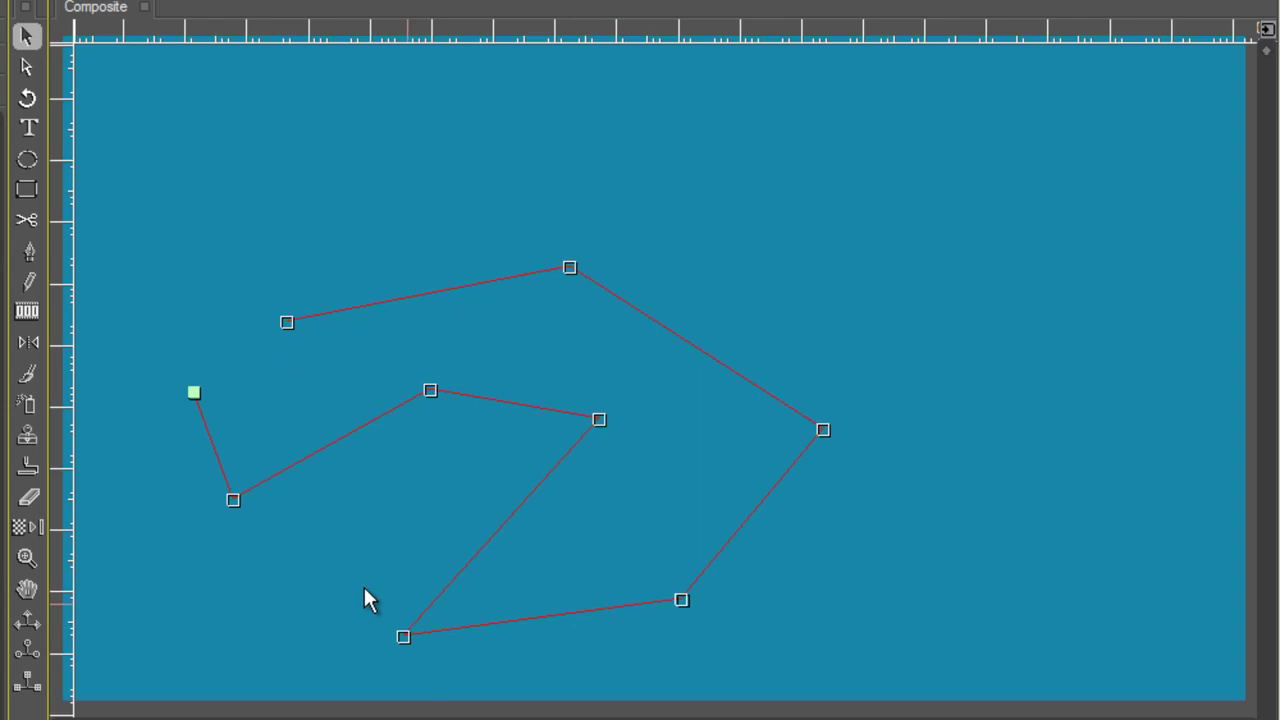
# Step: Draw a separate four-point open path in the canvas's upper-right area with the Pen tool and delete it
pyautogui.click(28, 255)
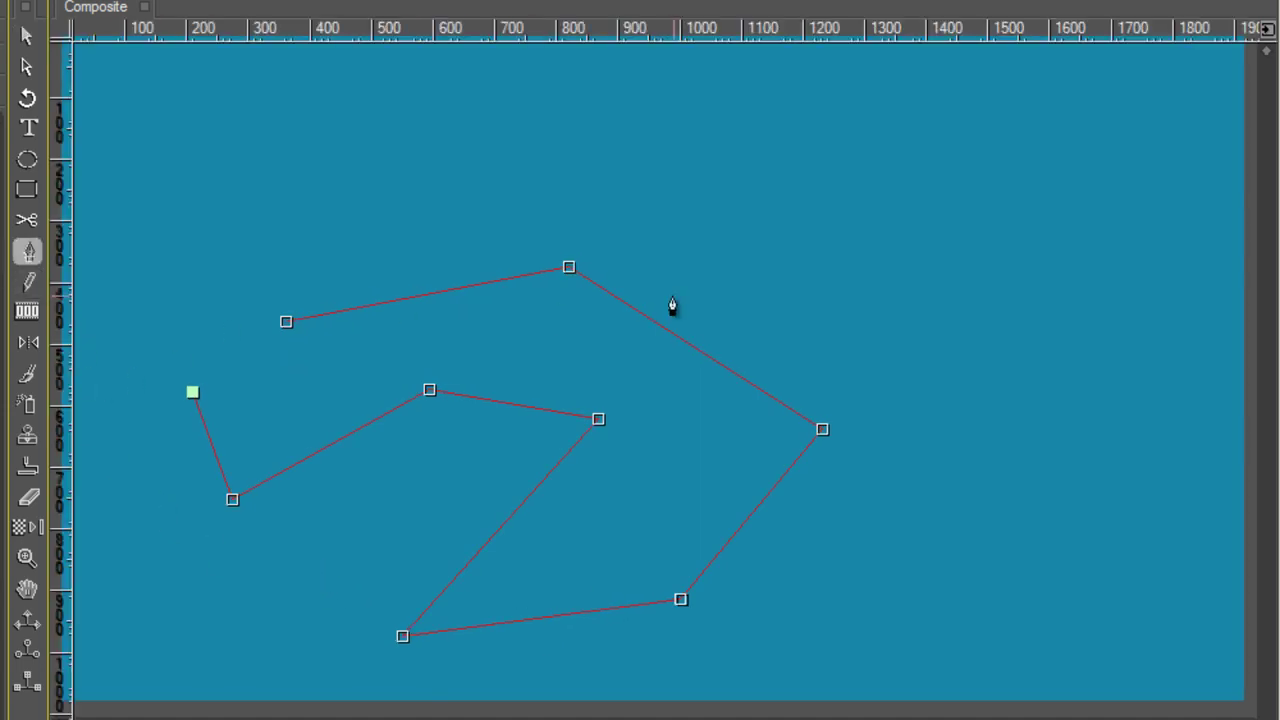
pyautogui.click(844, 183)
pyautogui.click(845, 181)
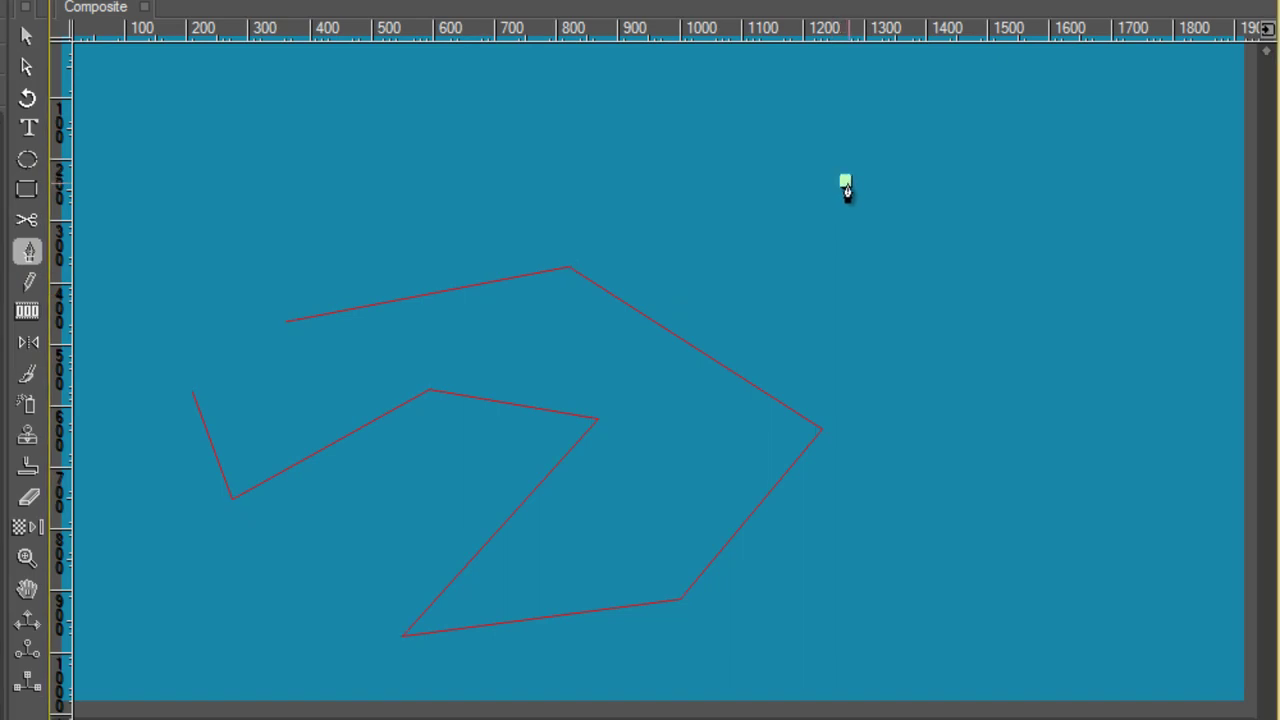
pyautogui.click(954, 204)
pyautogui.click(966, 298)
pyautogui.click(885, 280)
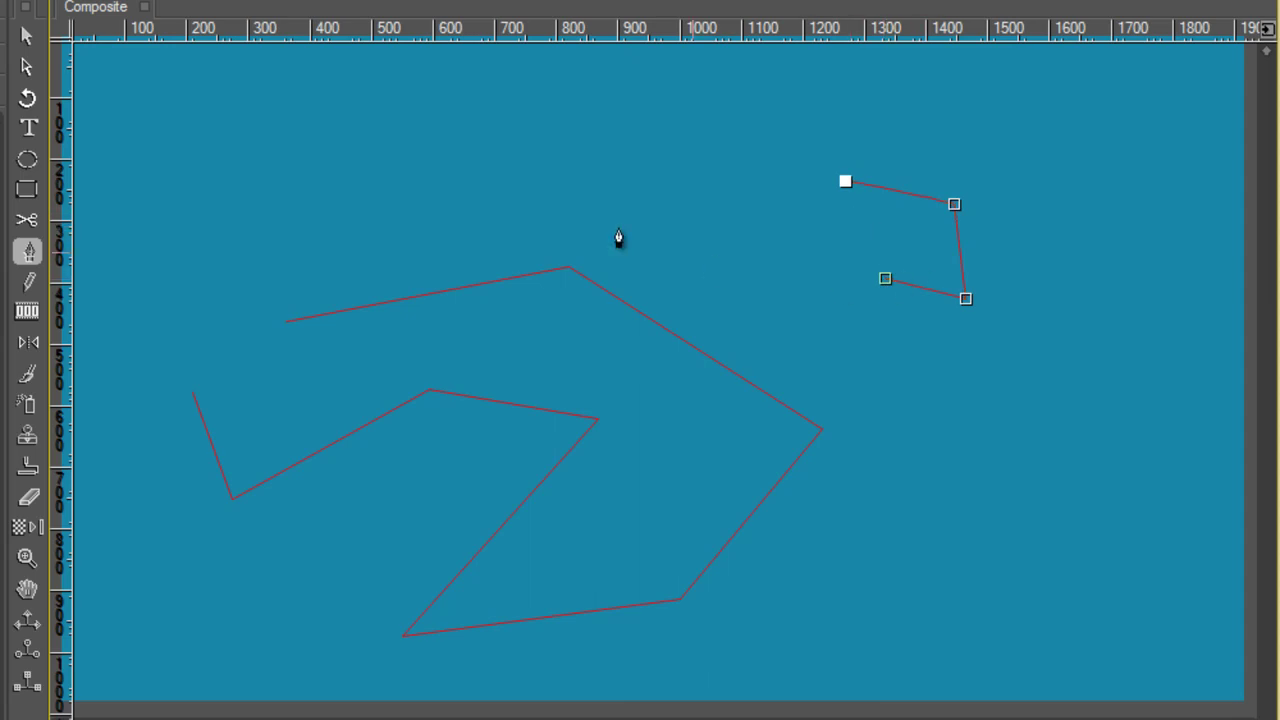
pyautogui.click(28, 74)
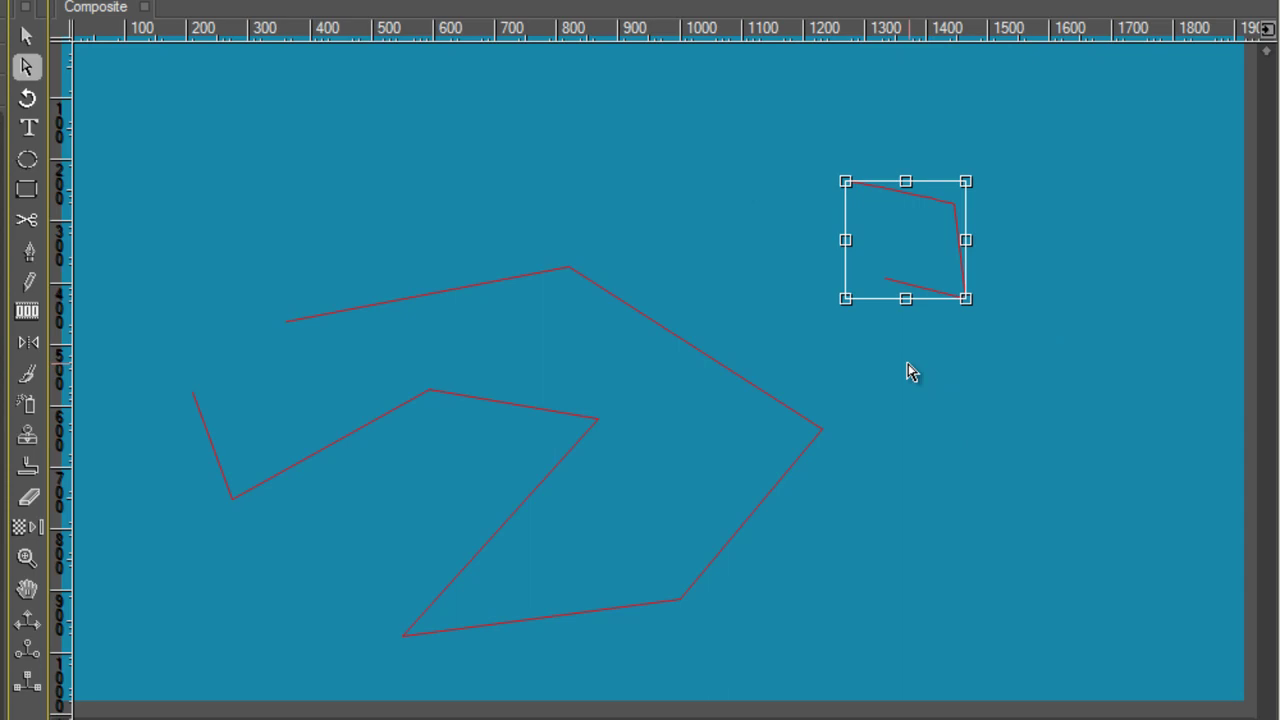
pyautogui.press('Delete')
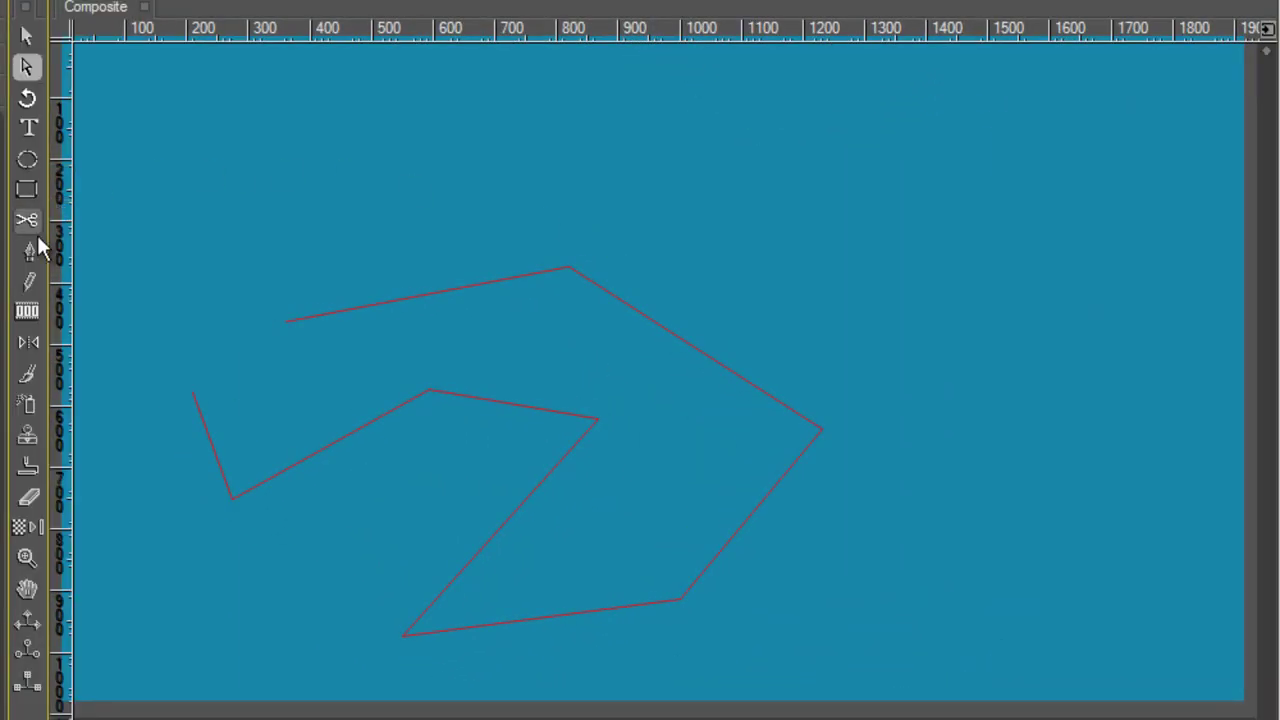
# Step: Continue the remaining path from its open end with six more straight-segment Pen points and close it at the starting point
pyautogui.click(33, 255)
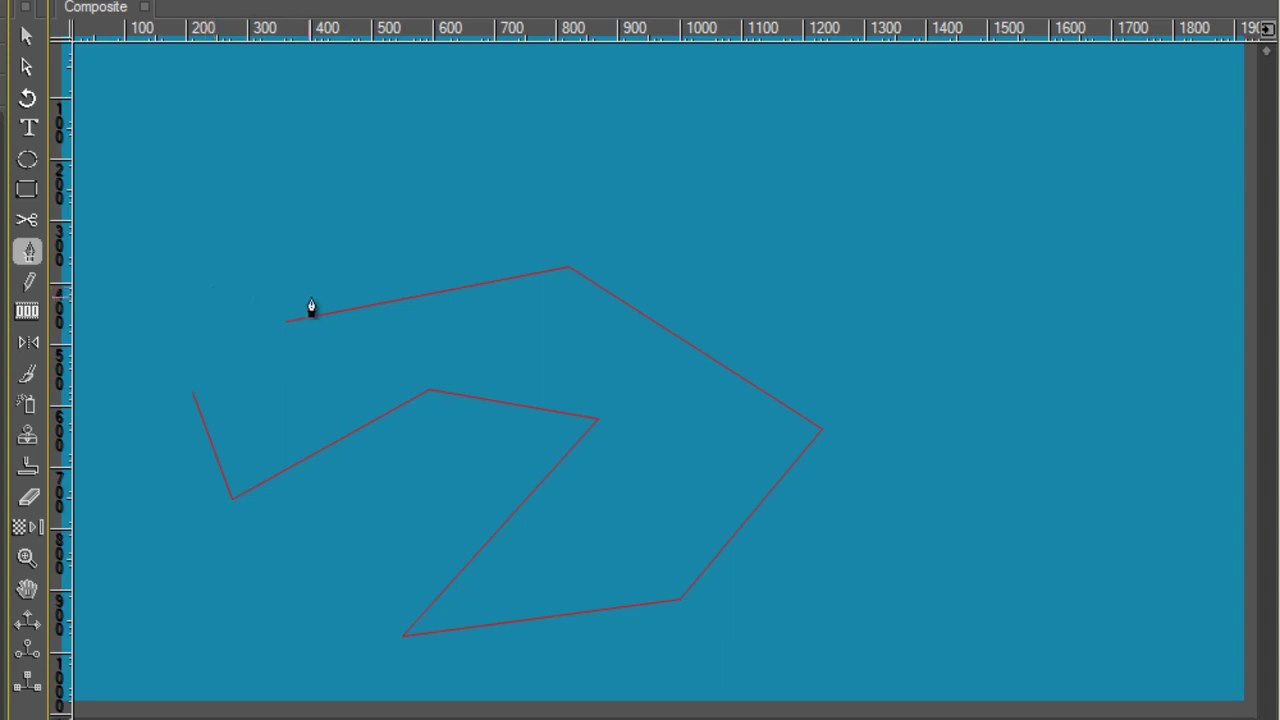
pyautogui.click(360, 316)
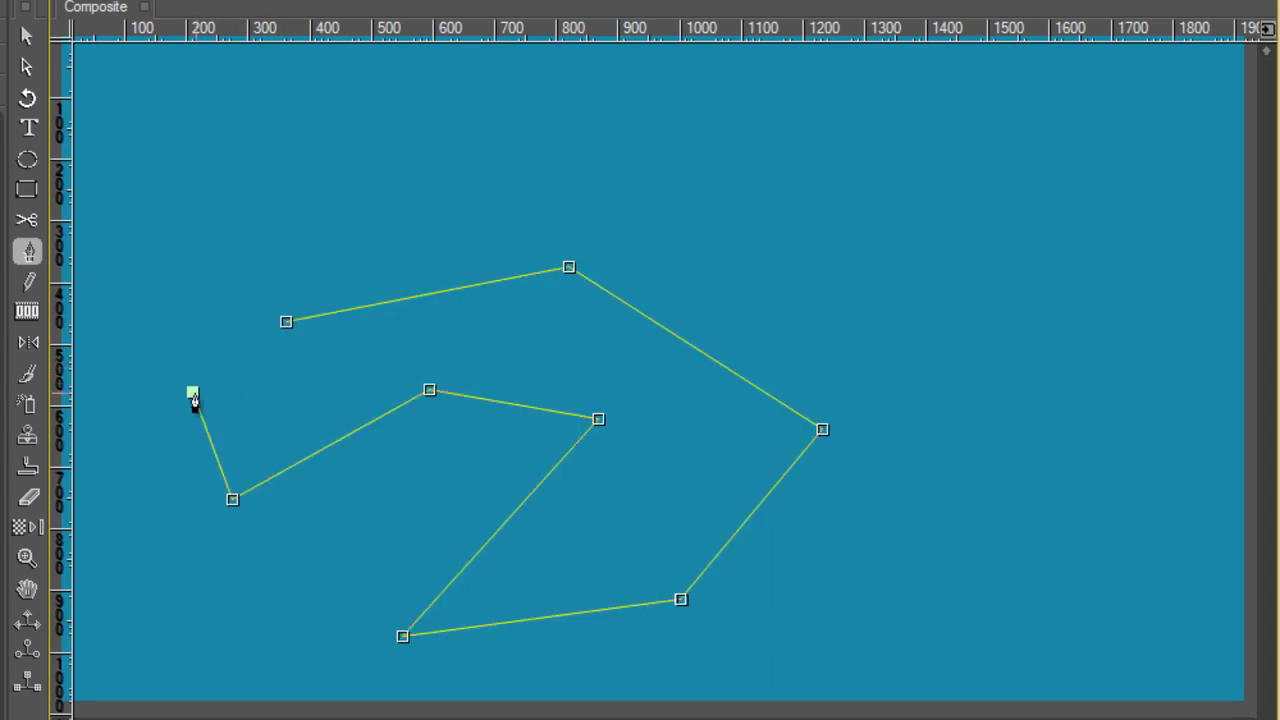
pyautogui.click(188, 312)
pyautogui.click(259, 209)
pyautogui.click(432, 166)
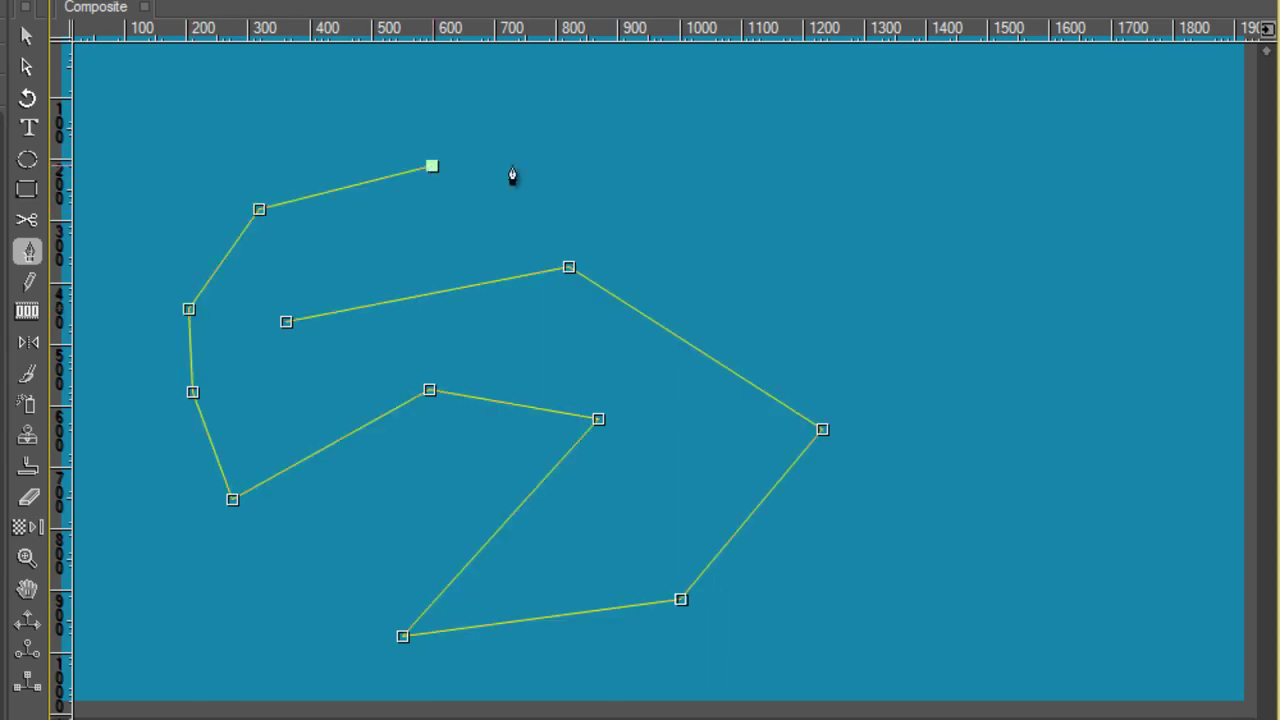
pyautogui.click(596, 144)
pyautogui.click(495, 202)
pyautogui.click(310, 250)
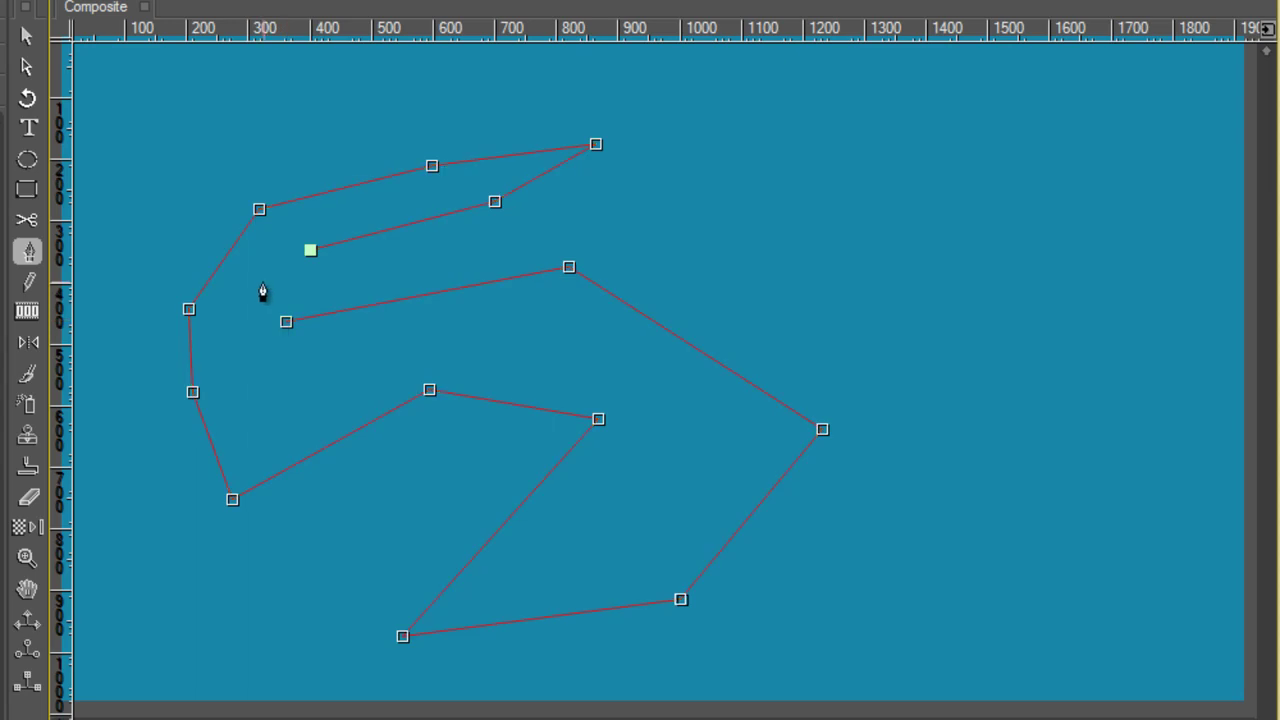
pyautogui.click(262, 287)
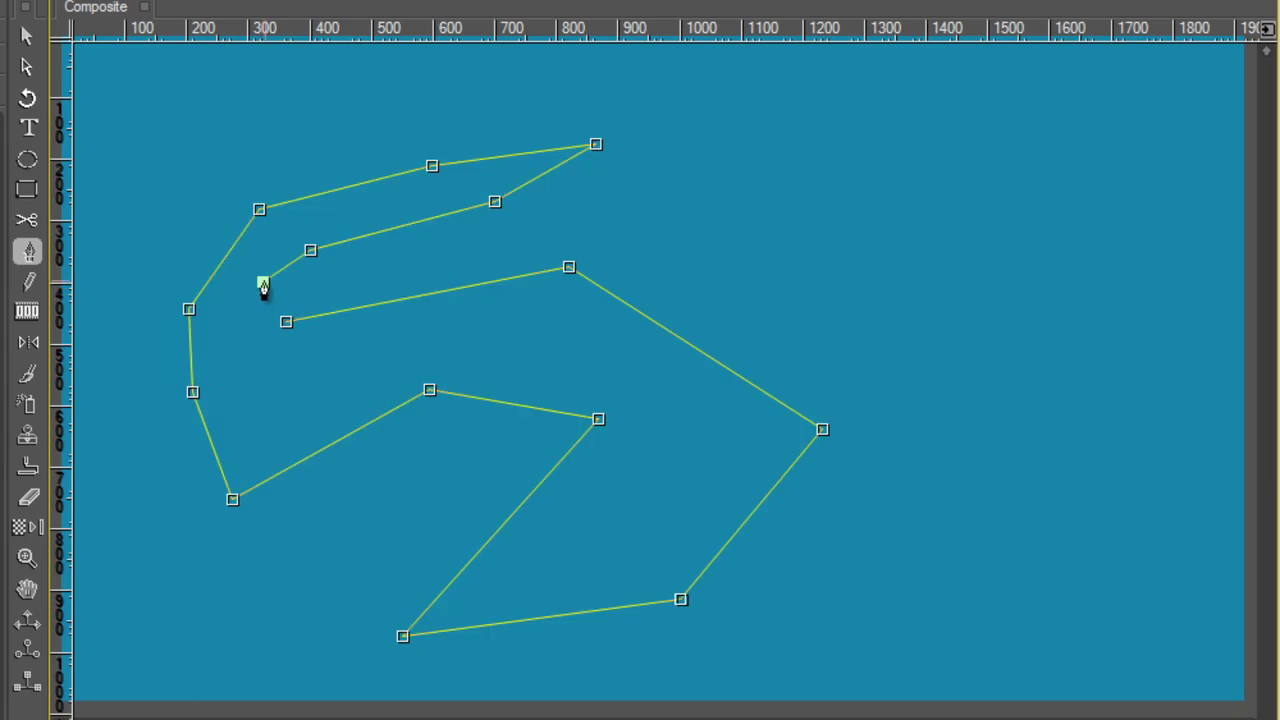
pyautogui.moveTo(262, 287); pyautogui.dragTo(287, 327)
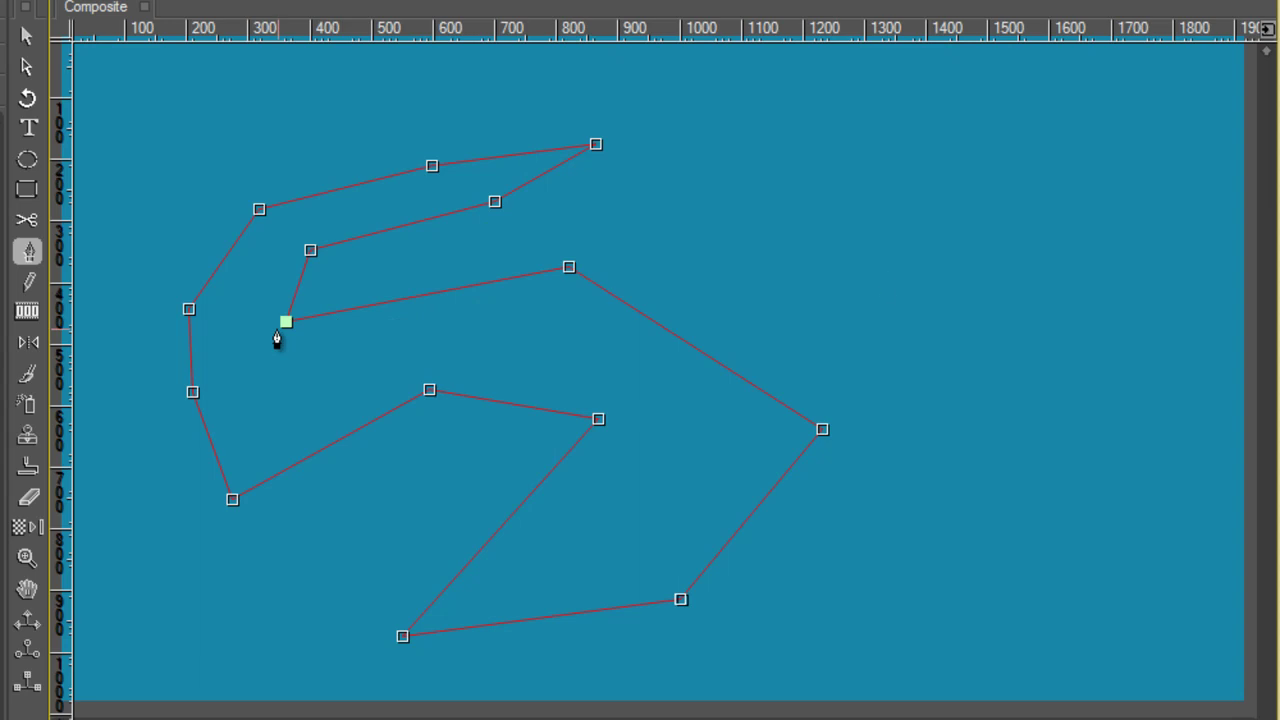
# Step: Scale the closed path down to about 640 by 460 pixels using its bounding box
pyautogui.click(27, 70)
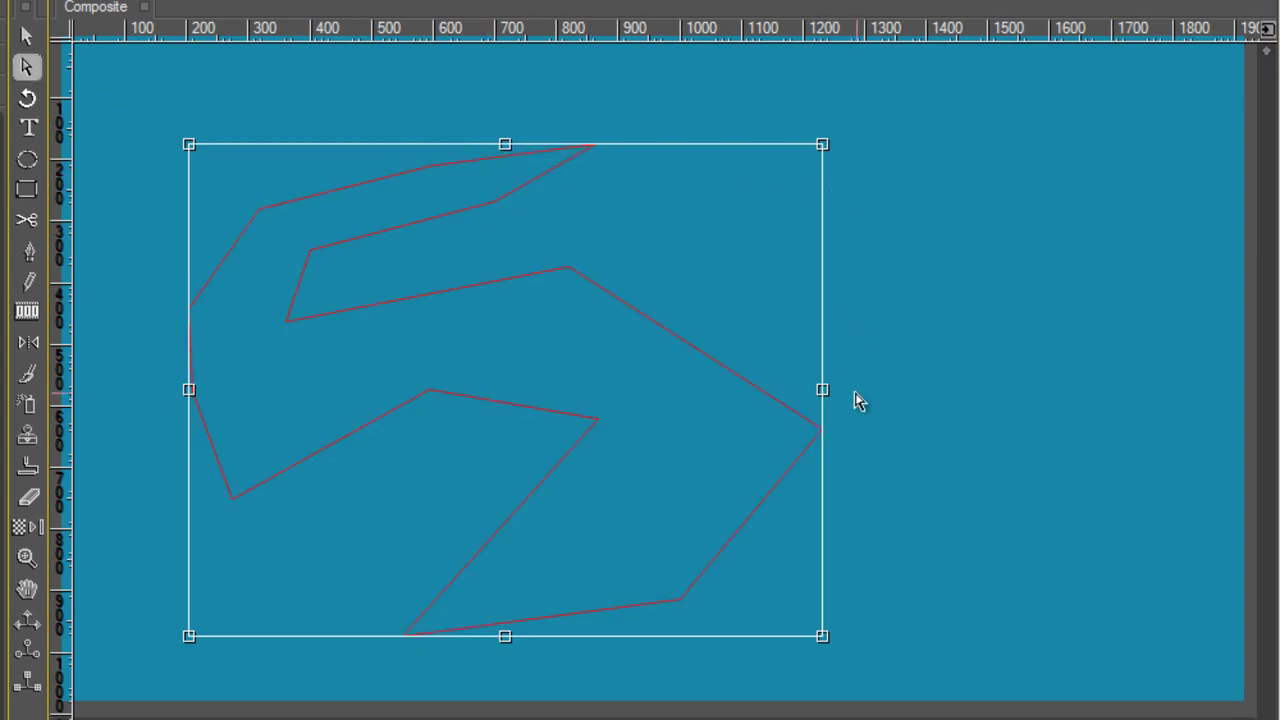
pyautogui.moveTo(825, 391); pyautogui.dragTo(797, 444)
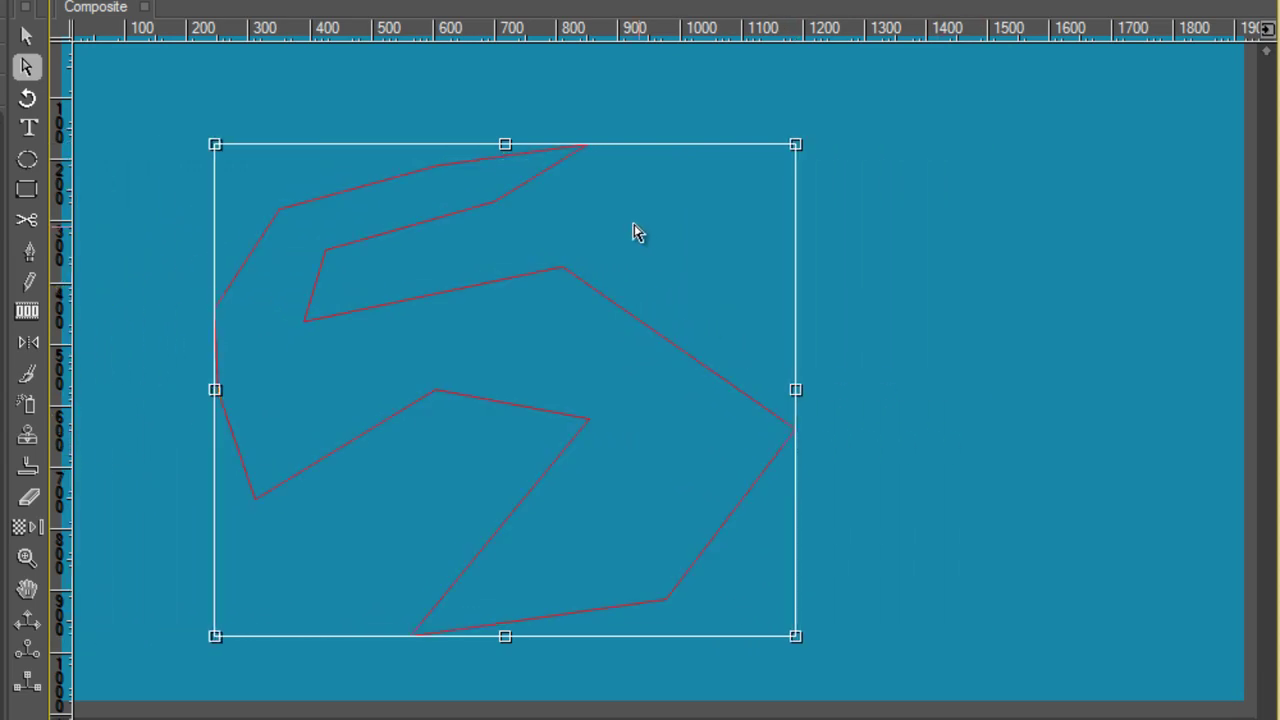
pyautogui.moveTo(508, 148); pyautogui.dragTo(508, 157)
pyautogui.moveTo(798, 157); pyautogui.dragTo(707, 259)
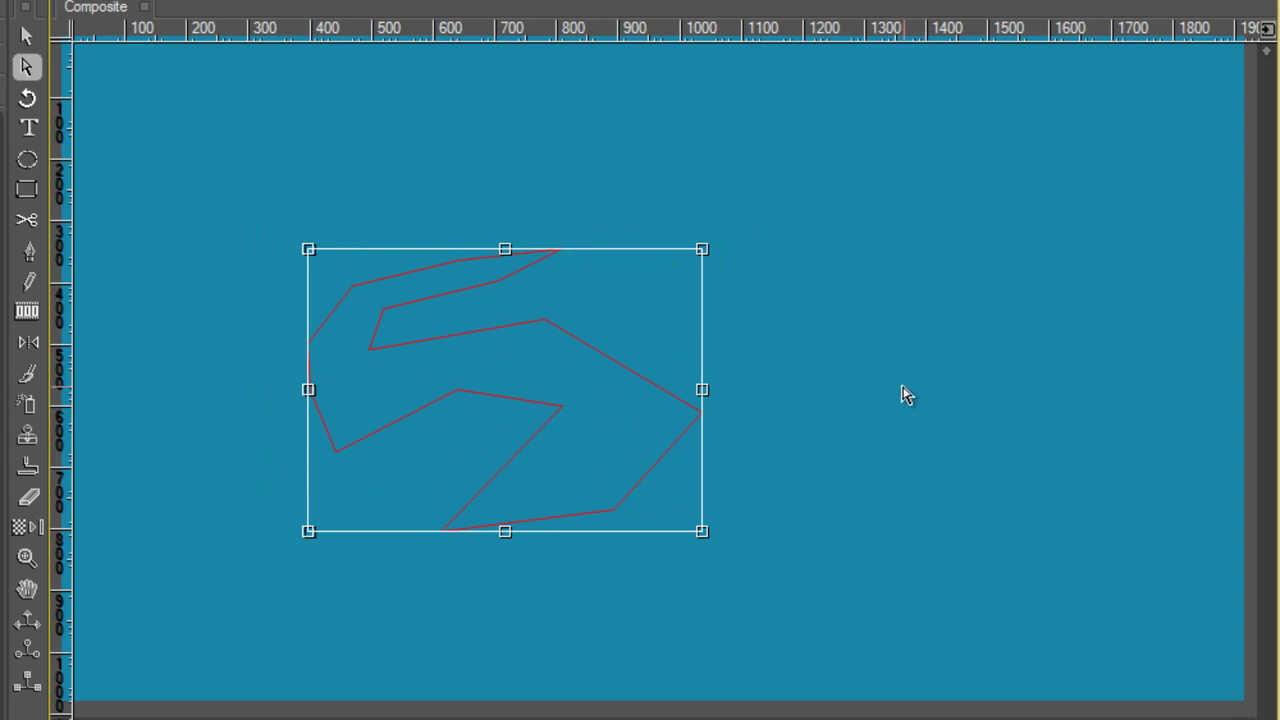
# Step: Rotate the scaled path clockwise and move it toward the right of the canvas
pyautogui.moveTo(705, 258); pyautogui.dragTo(705, 258)
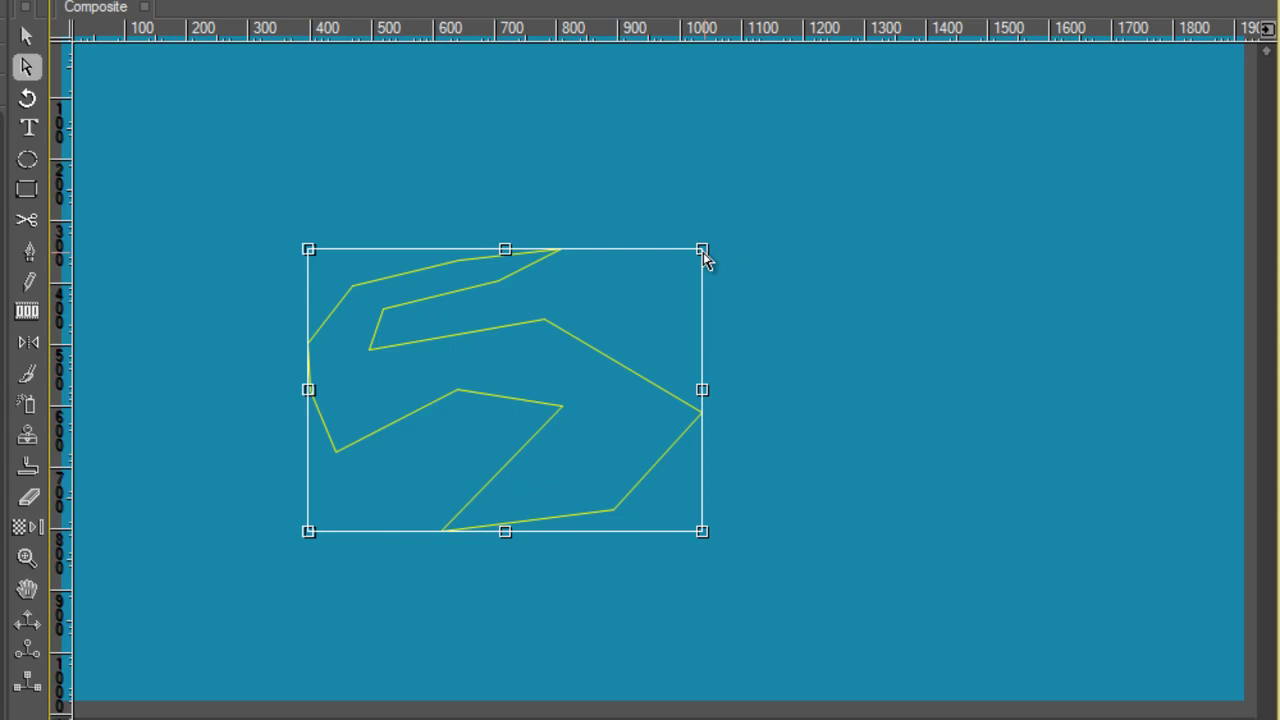
pyautogui.moveTo(705, 258); pyautogui.dragTo(951, 357)
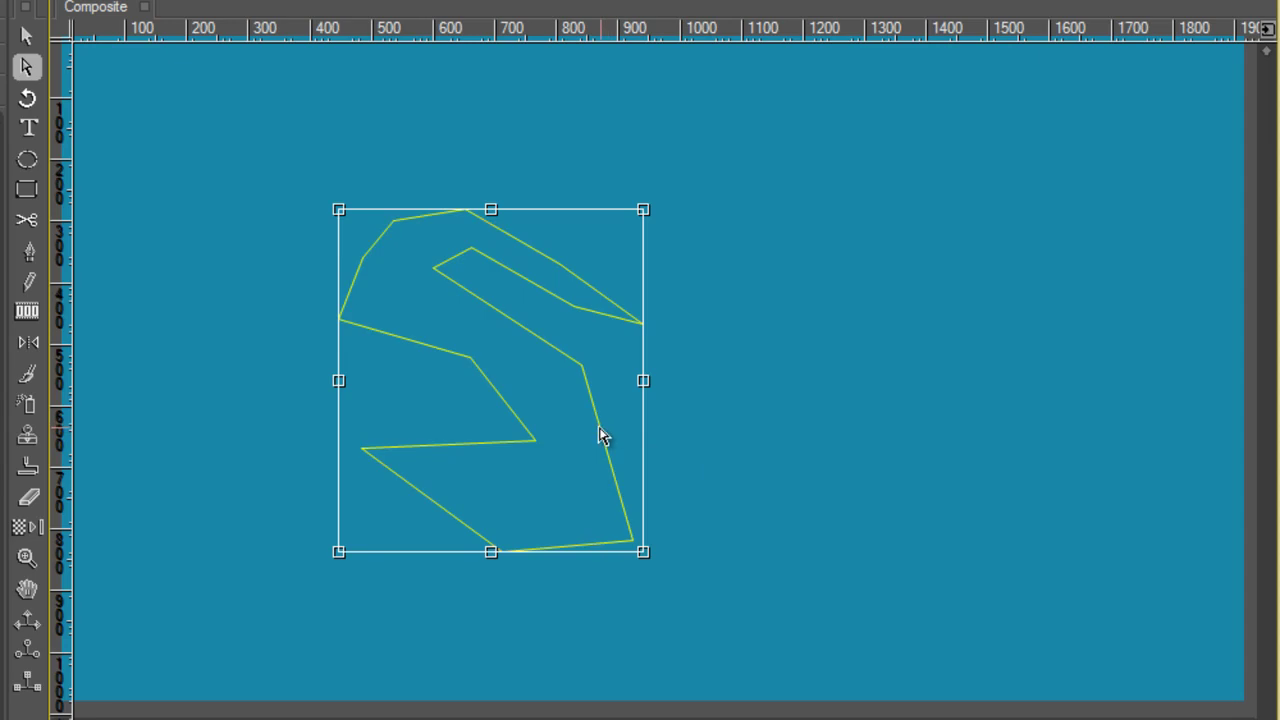
pyautogui.moveTo(600, 433); pyautogui.dragTo(980, 418)
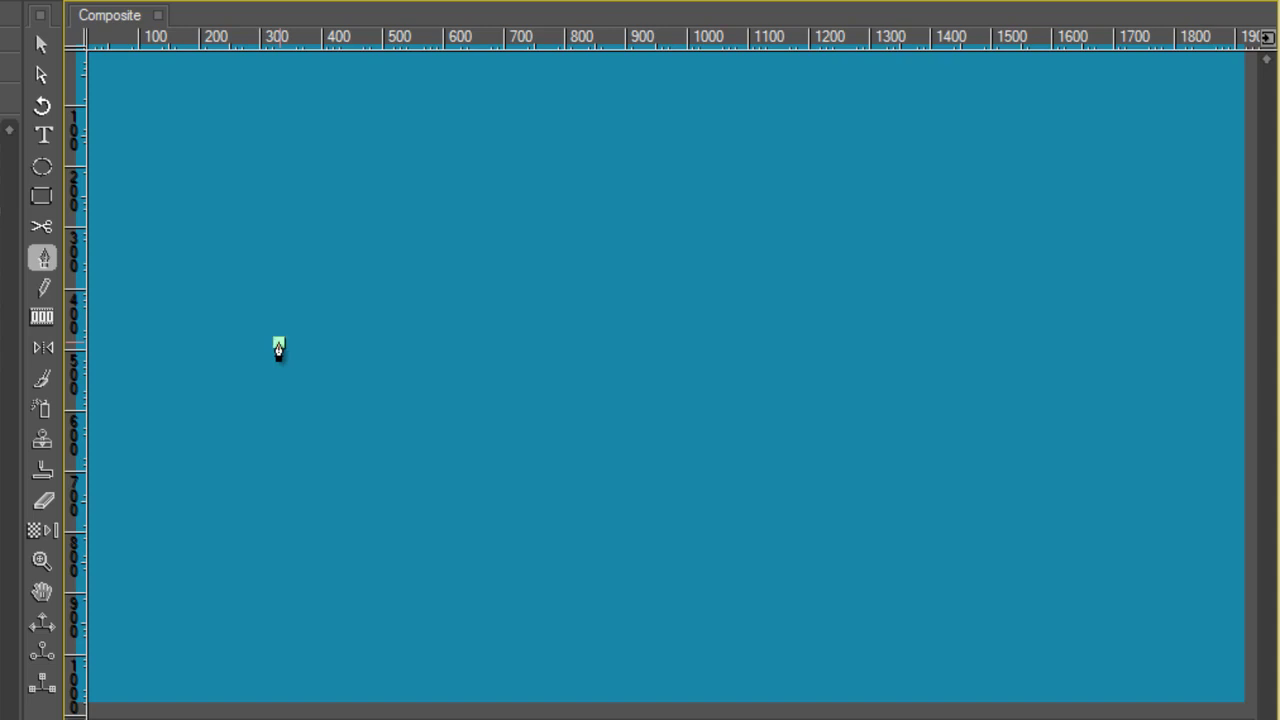
# Step: Extend the path from its starting point with four smooth curved Pen points, forming a clockwise open loop
pyautogui.click(855, 237)
pyautogui.moveTo(855, 237); pyautogui.dragTo(1013, 365)
pyautogui.moveTo(873, 465); pyautogui.dragTo(803, 497)
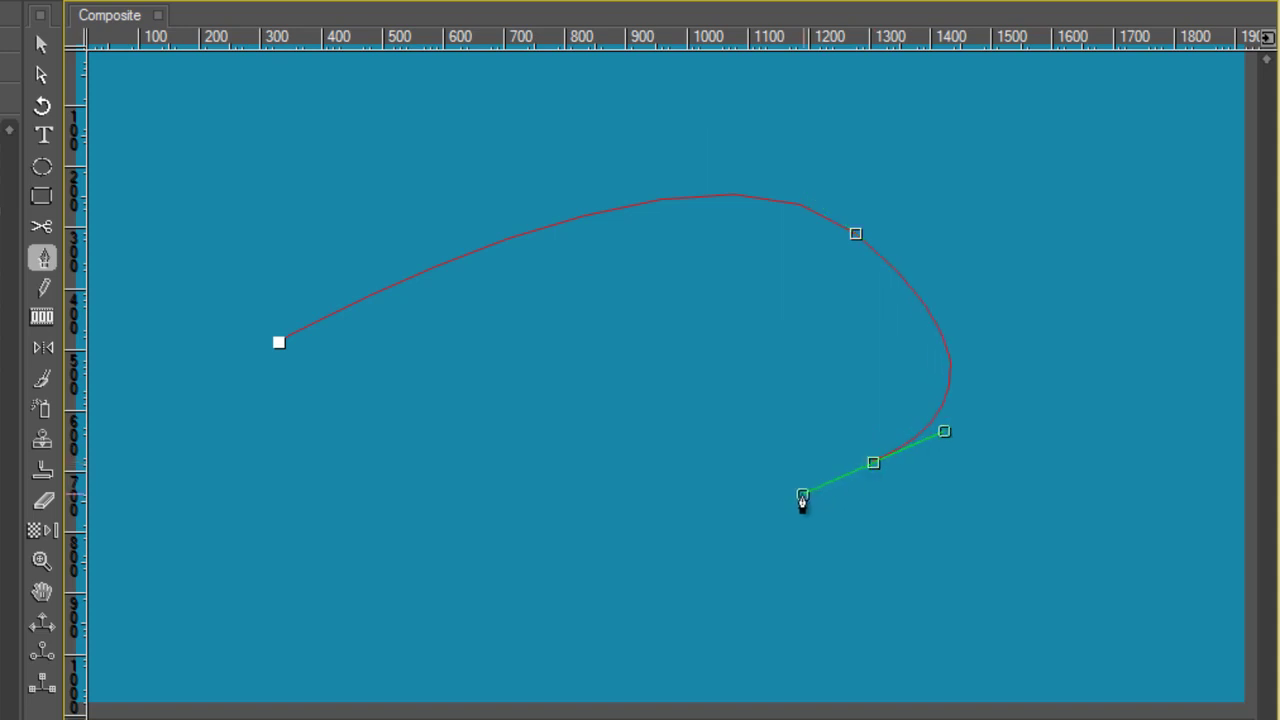
pyautogui.moveTo(666, 489); pyautogui.dragTo(571, 461)
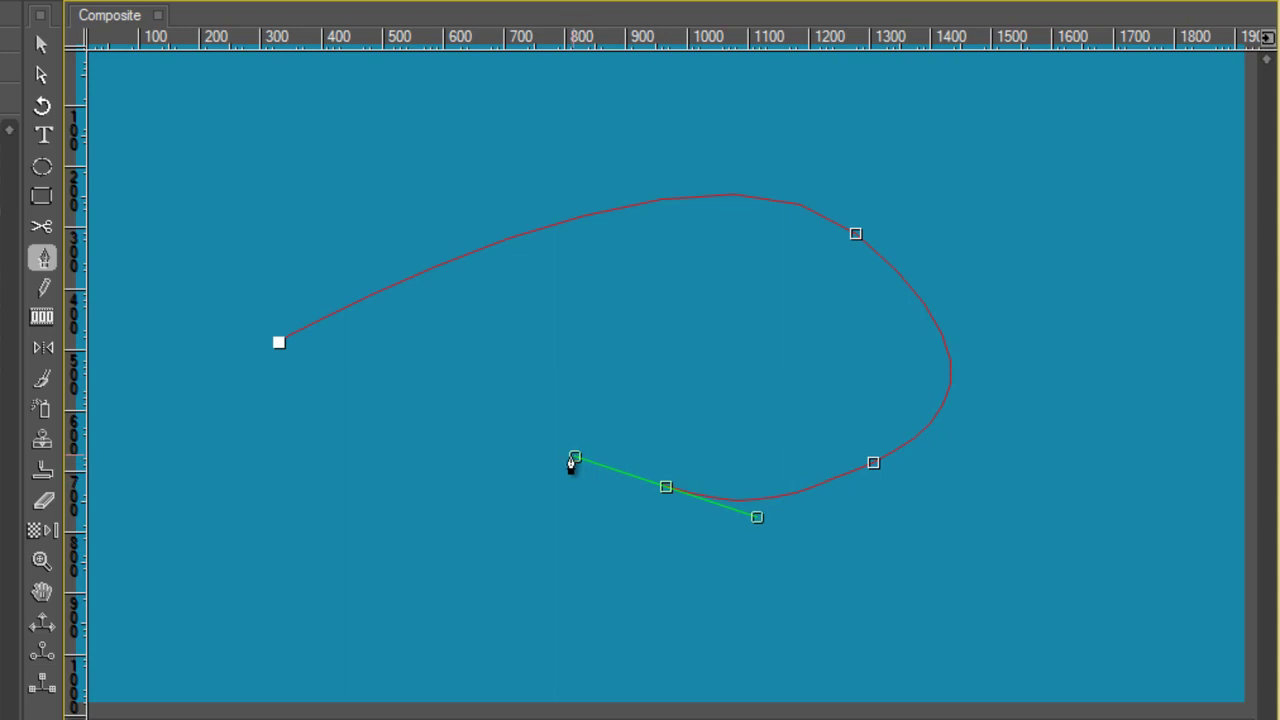
pyautogui.moveTo(554, 363); pyautogui.dragTo(560, 294)
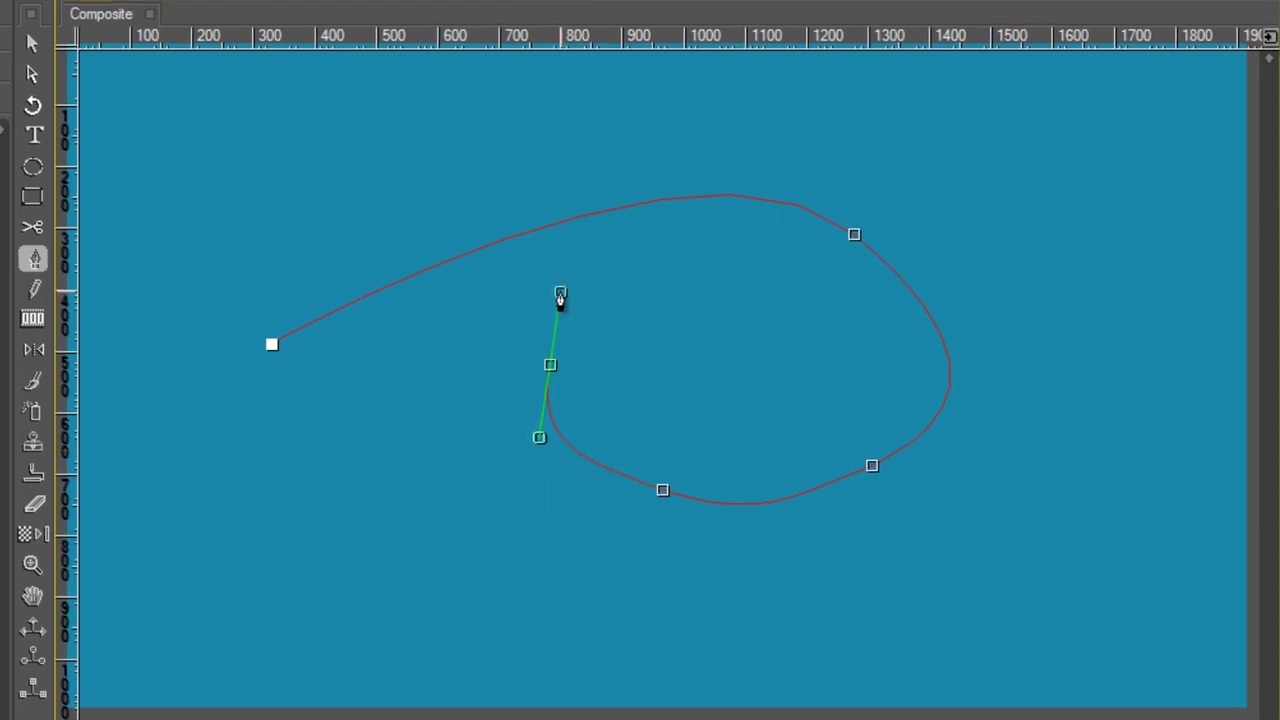
# Step: Reshape the curve at the loop's upper-right point by rotating its tangent handles together and moving each one independently
pyautogui.click(783, 277)
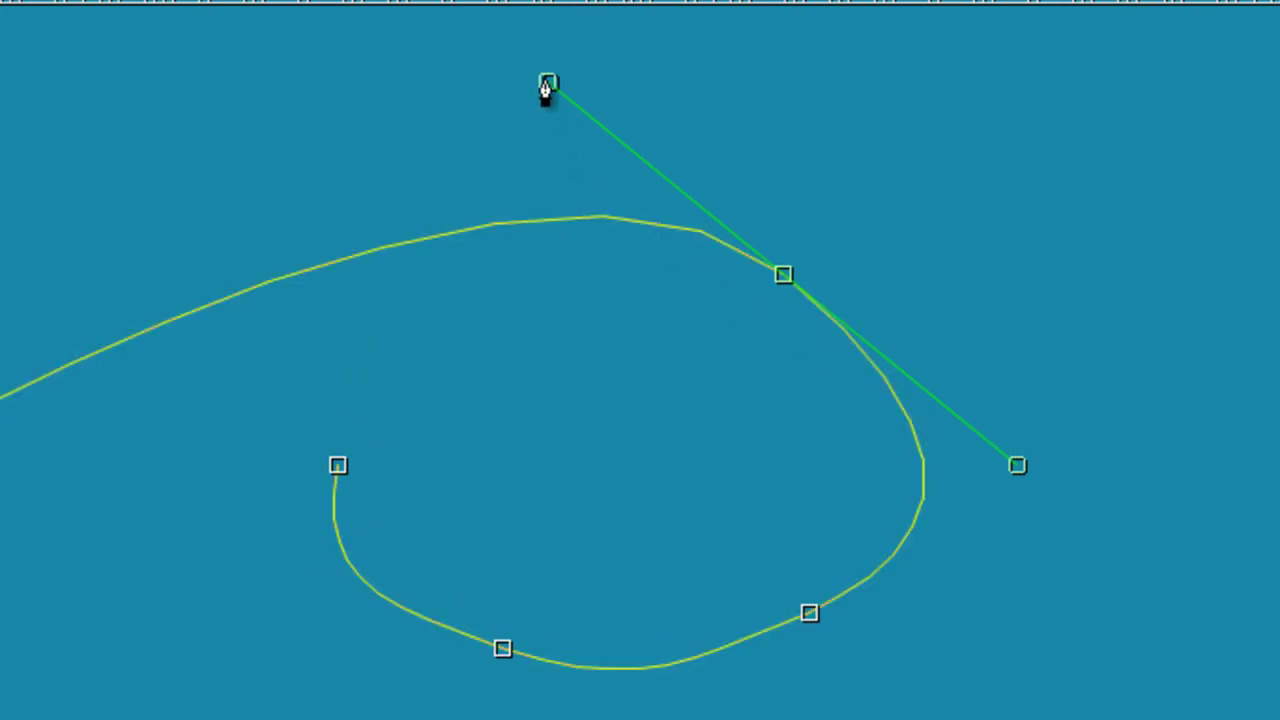
pyautogui.moveTo(546, 88); pyautogui.dragTo(491, 182)
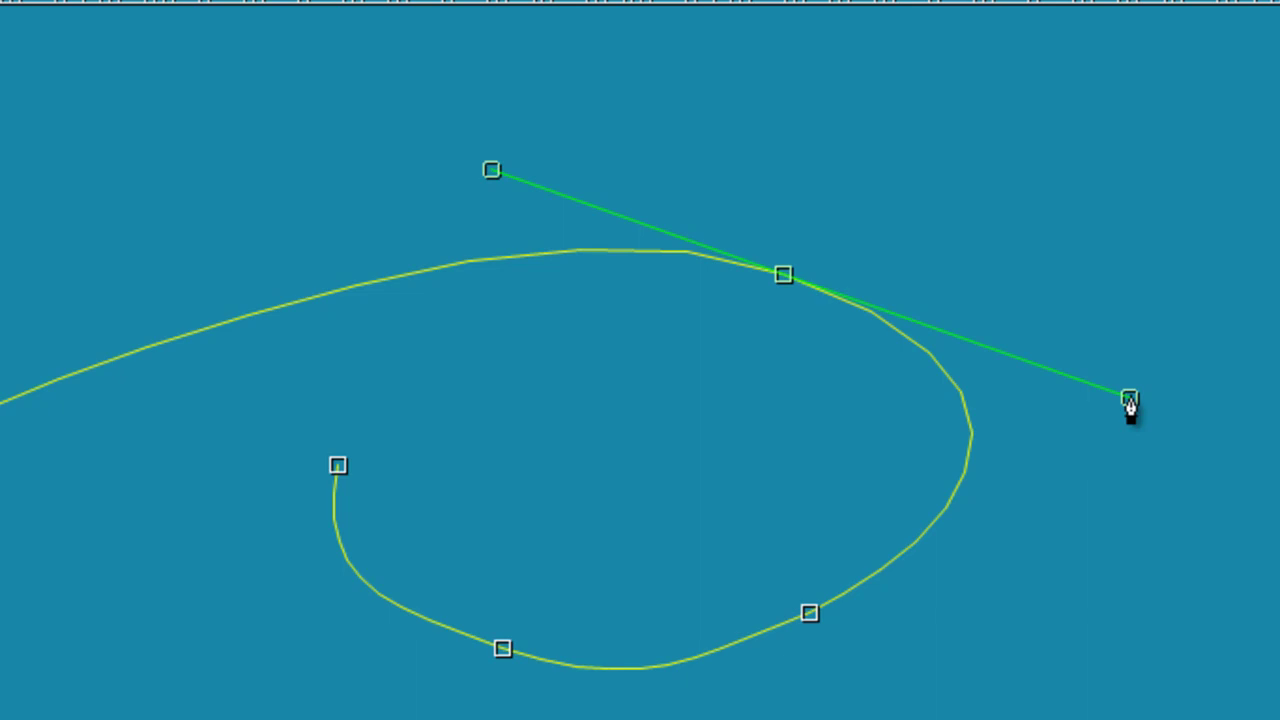
pyautogui.moveTo(1129, 400); pyautogui.dragTo(908, 102)
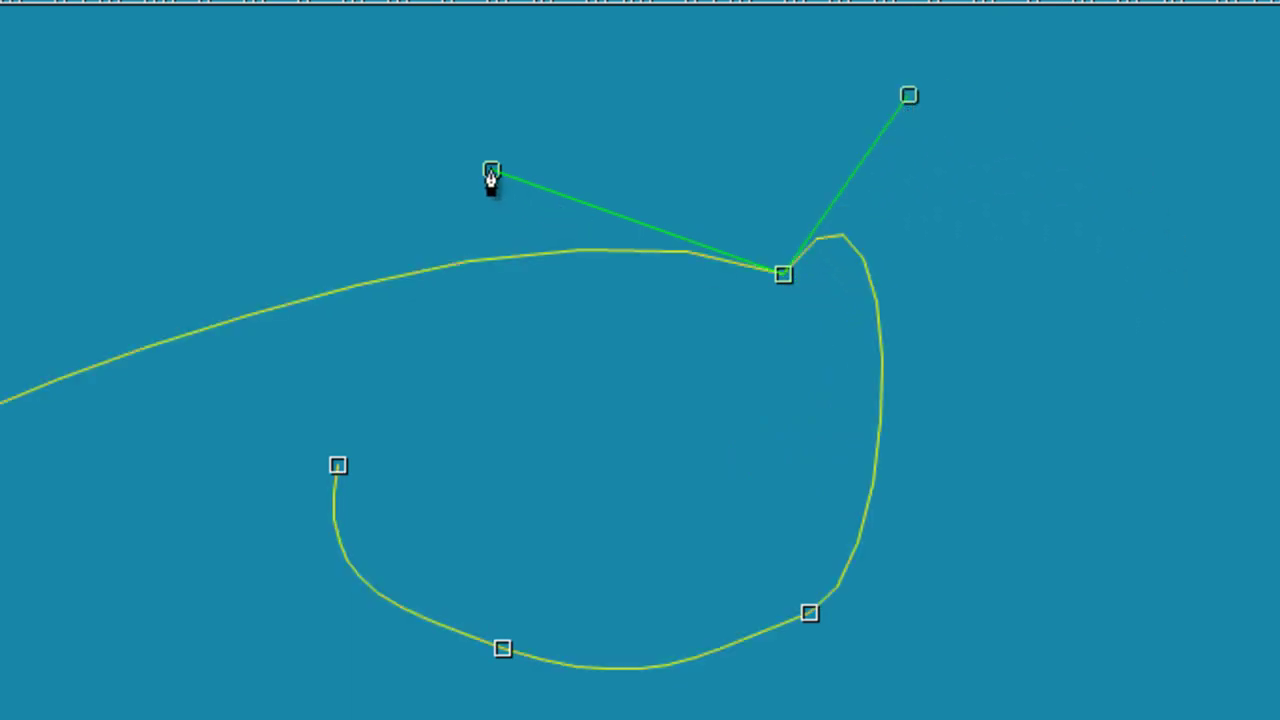
pyautogui.moveTo(491, 172); pyautogui.dragTo(628, 512)
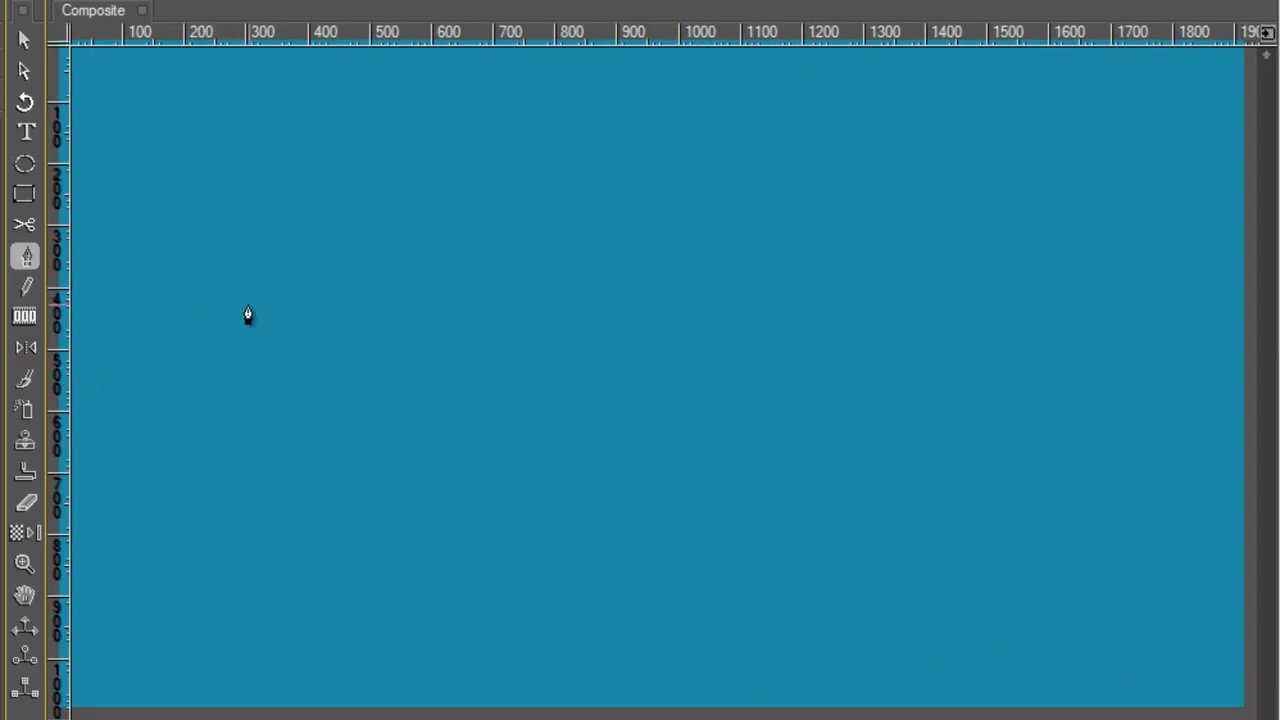
# Step: Draw a new open path with a straight first segment, adding one-sided tangents to the following points to curve the next segments
pyautogui.click(248, 308)
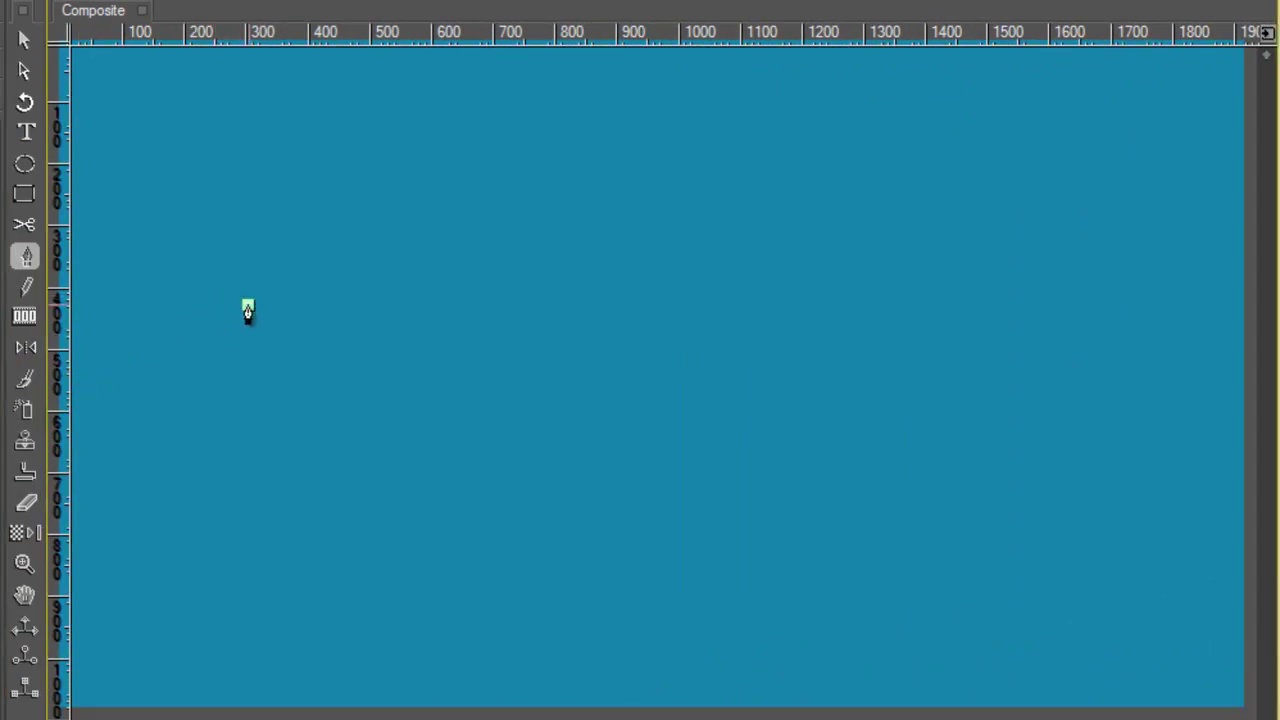
pyautogui.click(589, 228)
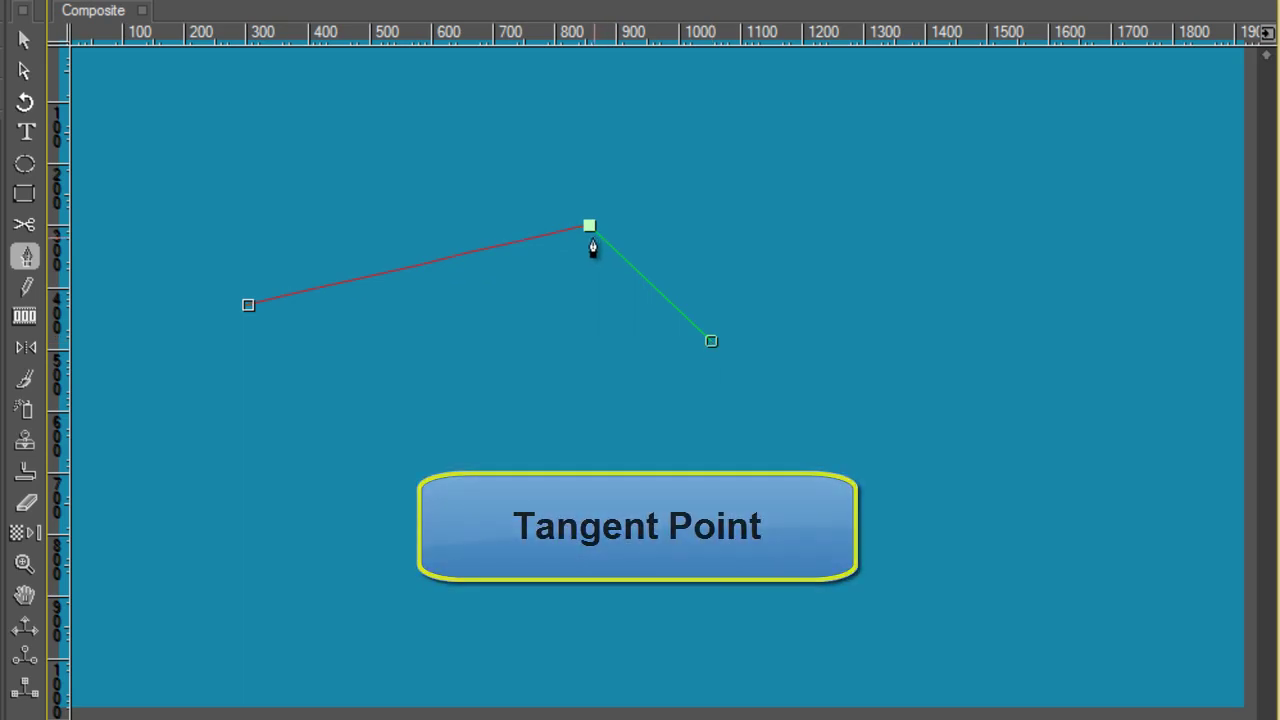
pyautogui.click(688, 452)
pyautogui.moveTo(688, 452); pyautogui.dragTo(587, 540)
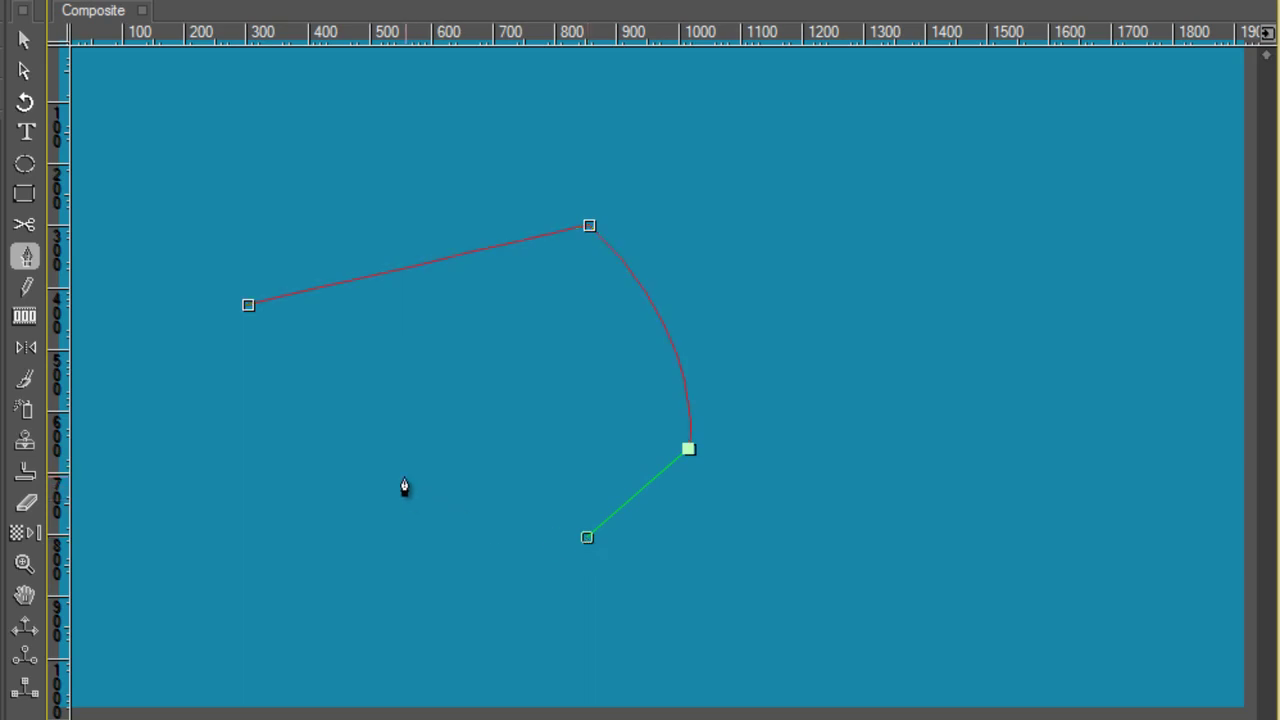
pyautogui.moveTo(404, 479); pyautogui.dragTo(294, 403)
pyautogui.moveTo(293, 404); pyautogui.dragTo(529, 456)
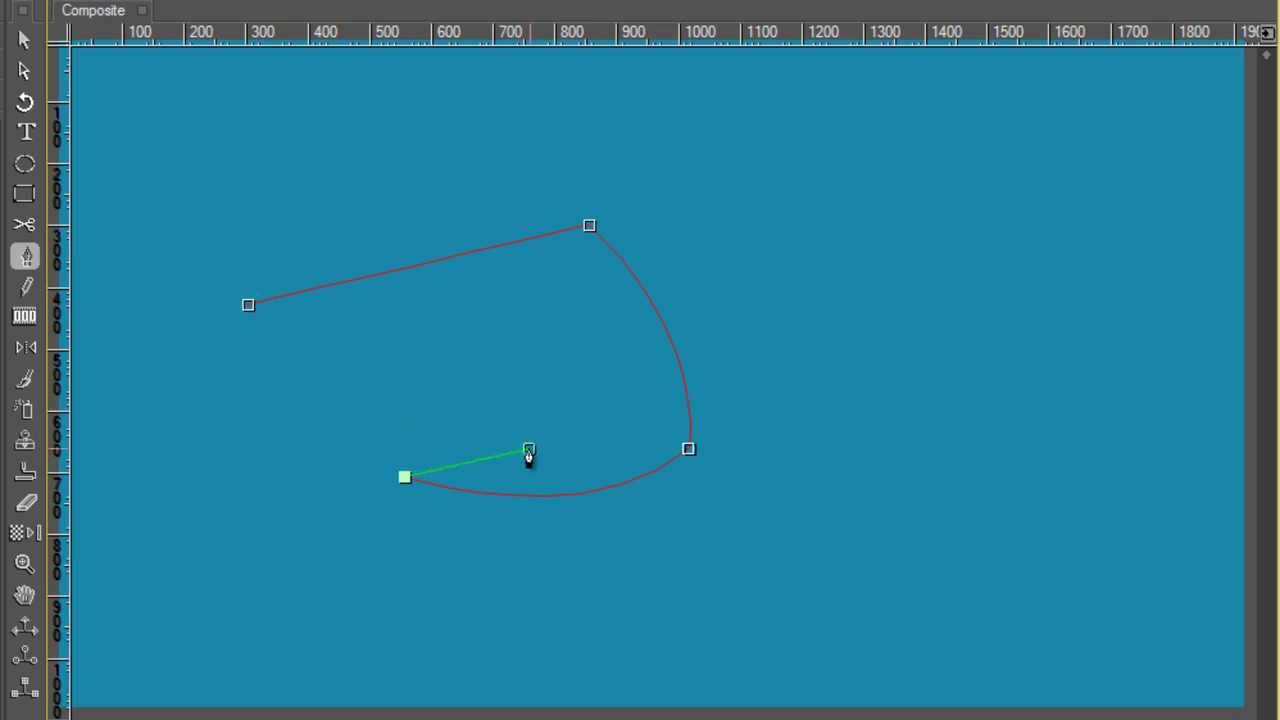
pyautogui.click(605, 429)
pyautogui.press('Escape')
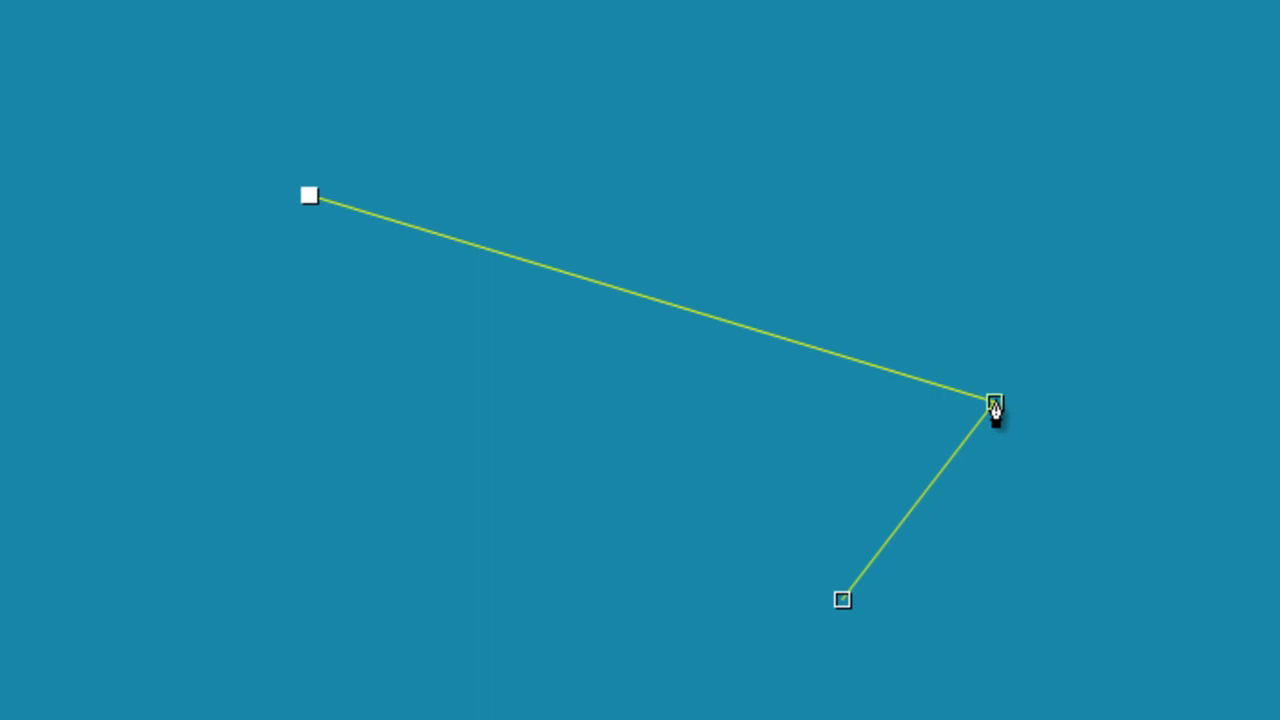
# Step: Pull symmetrical tangent handles out of the three-point path's middle point and starting point to curve its segments
pyautogui.moveTo(995, 403); pyautogui.dragTo(1060, 601)
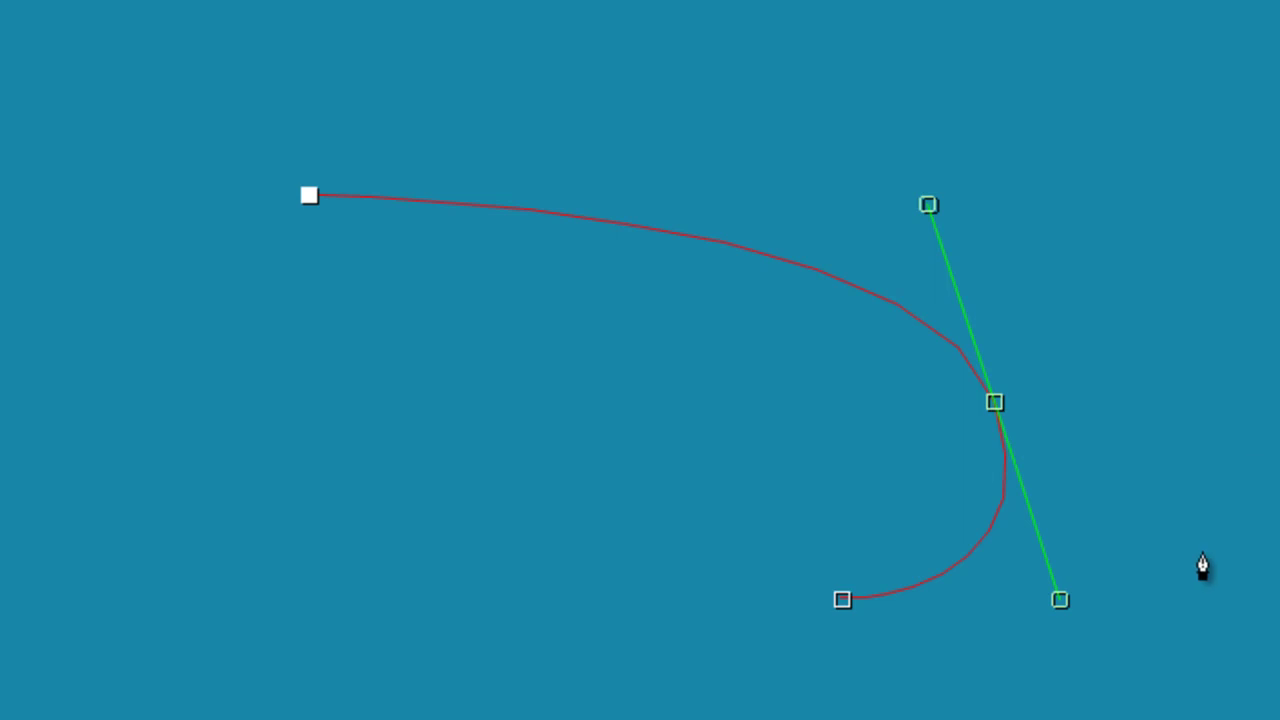
pyautogui.click(310, 198)
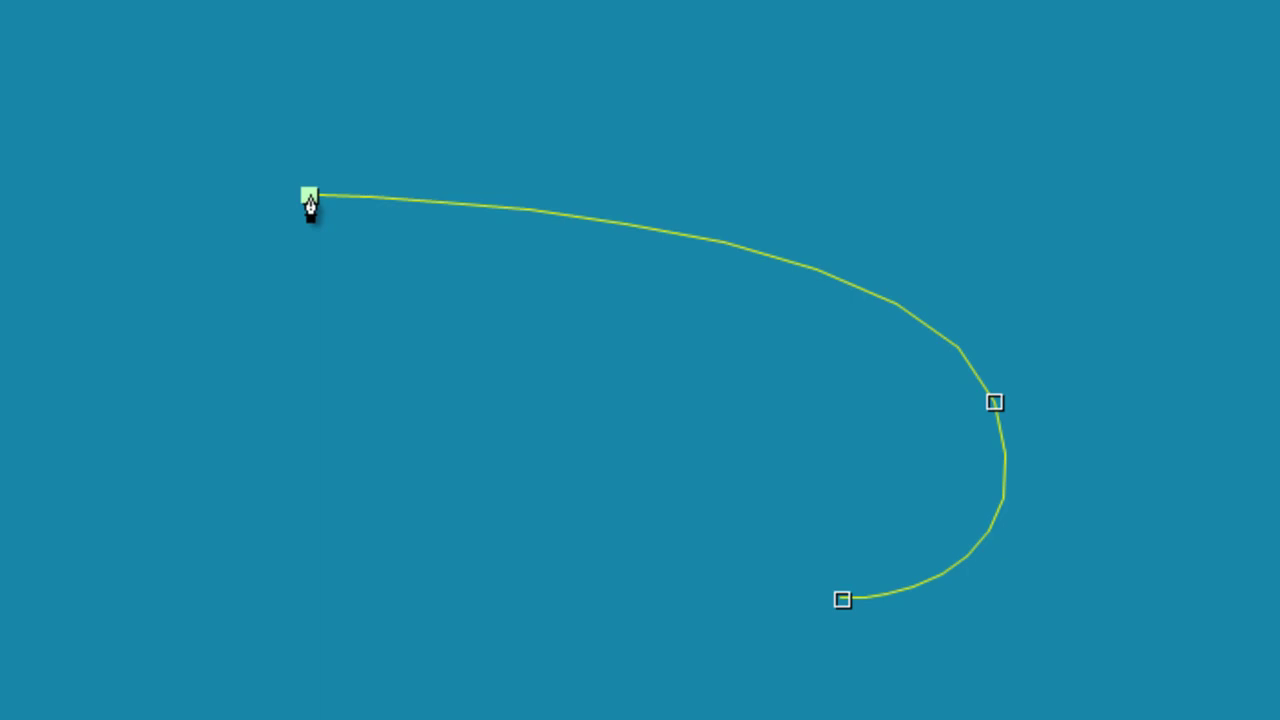
pyautogui.moveTo(310, 205); pyautogui.dragTo(358, 42)
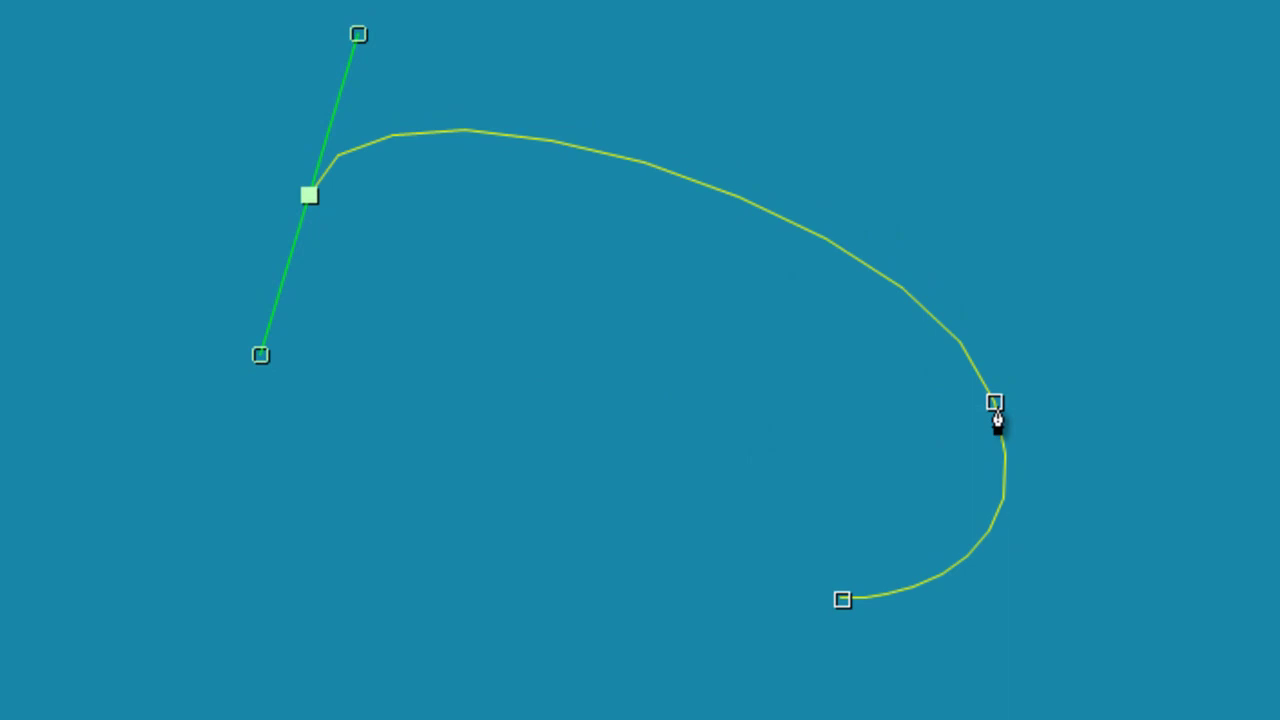
# Step: Convert the path's middle and starting points to linear corners, and make the middle point smooth again
pyautogui.click(997, 423)
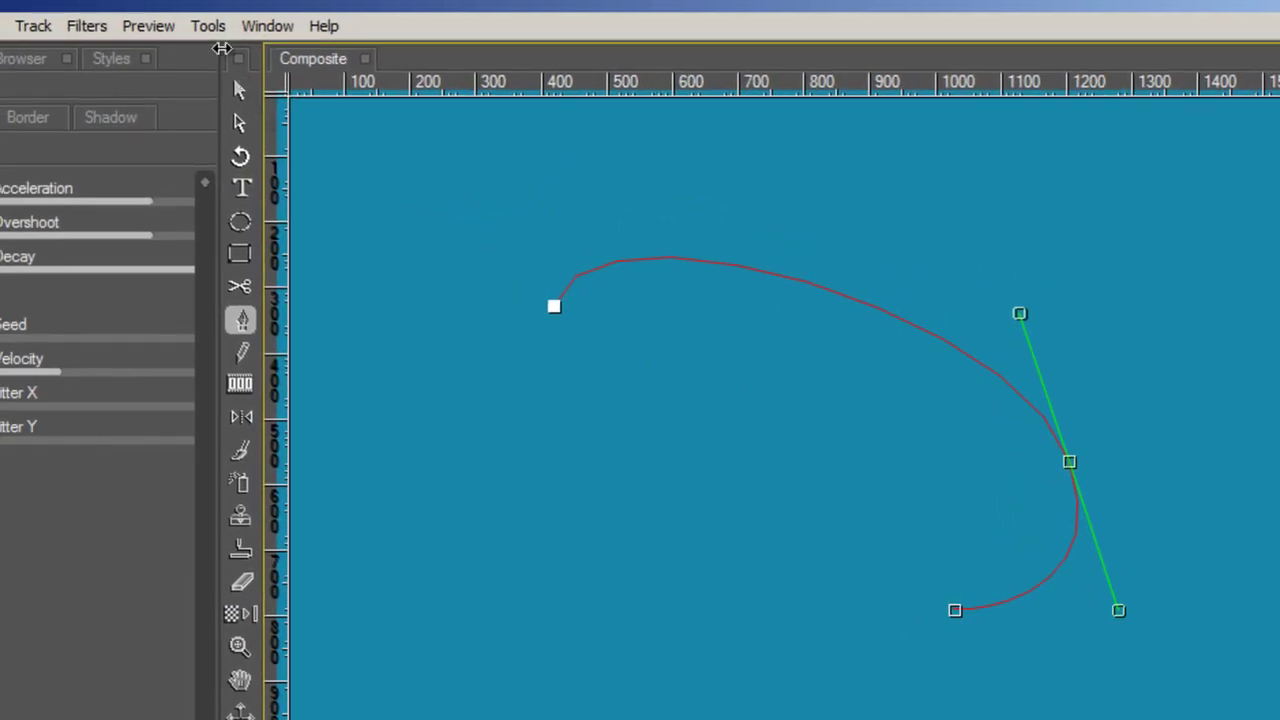
pyautogui.click(208, 28)
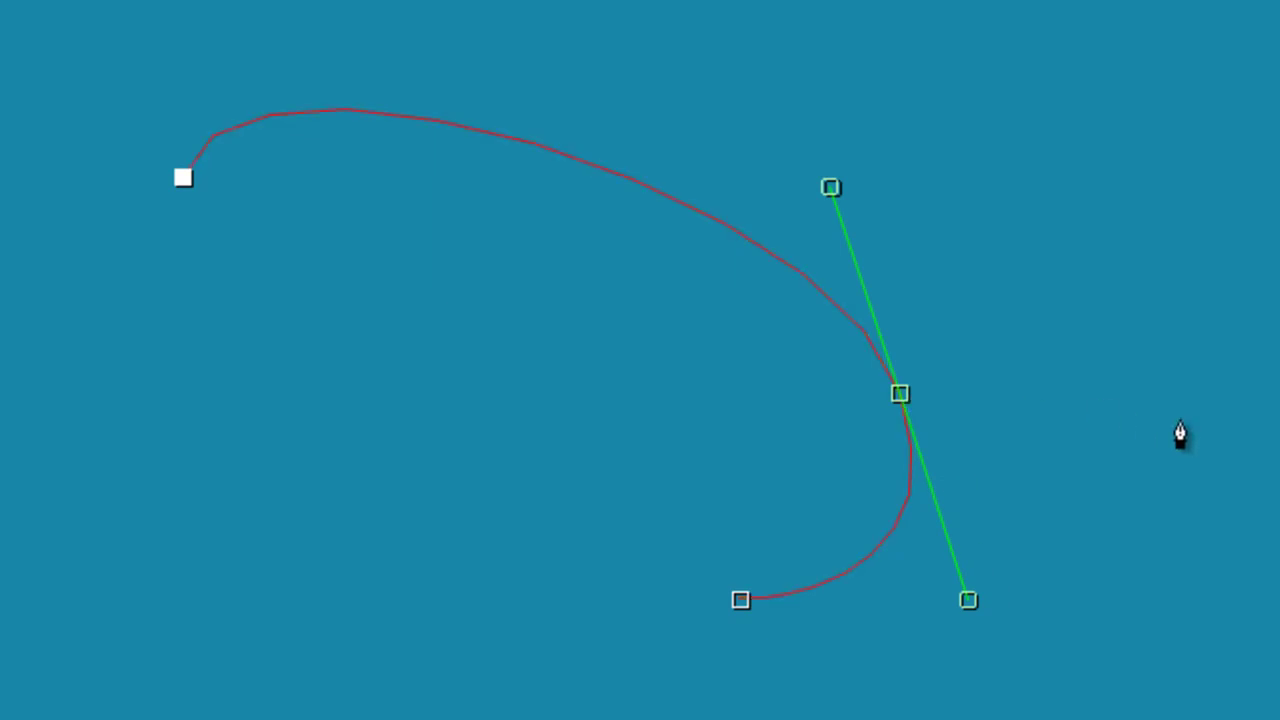
pyautogui.hotkey('shift', 'z')
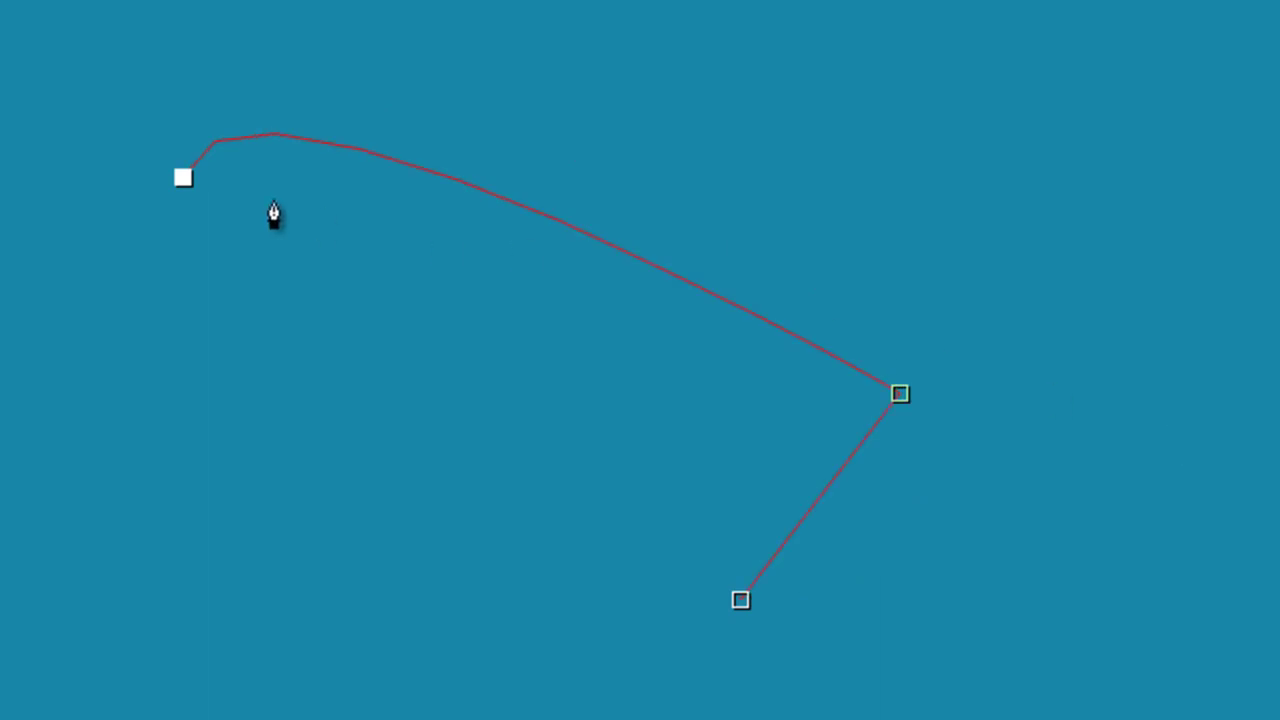
pyautogui.click(183, 178)
pyautogui.hotkey('shift', 'l')
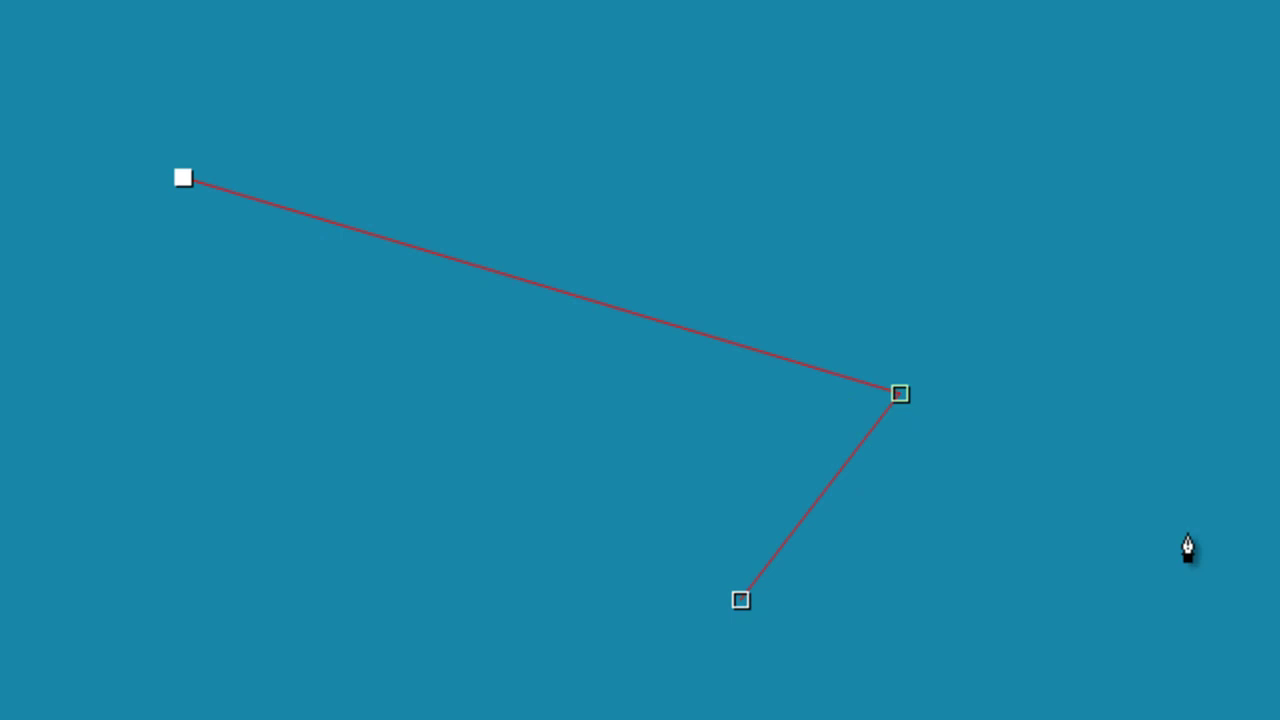
pyautogui.hotkey('shift', 's')
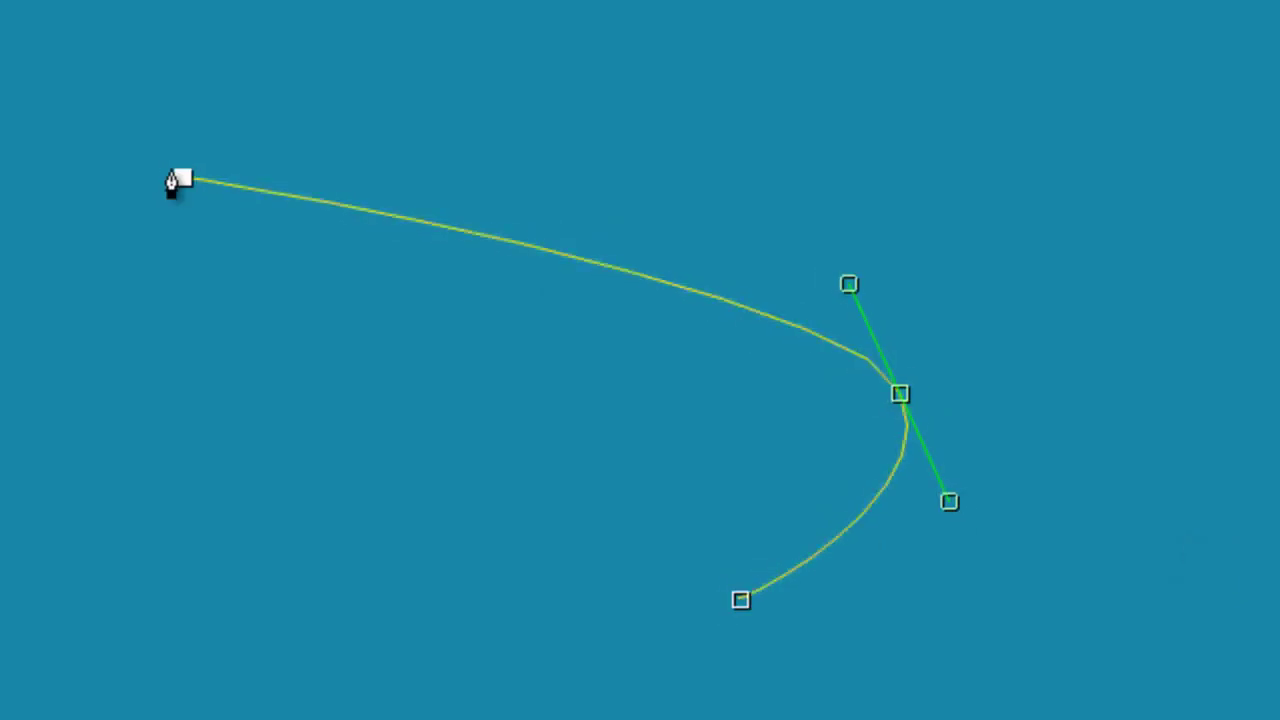
# Step: Try pulling a one-sided tangent handle out of the path's starting point and undo the handle changes
pyautogui.click(182, 190)
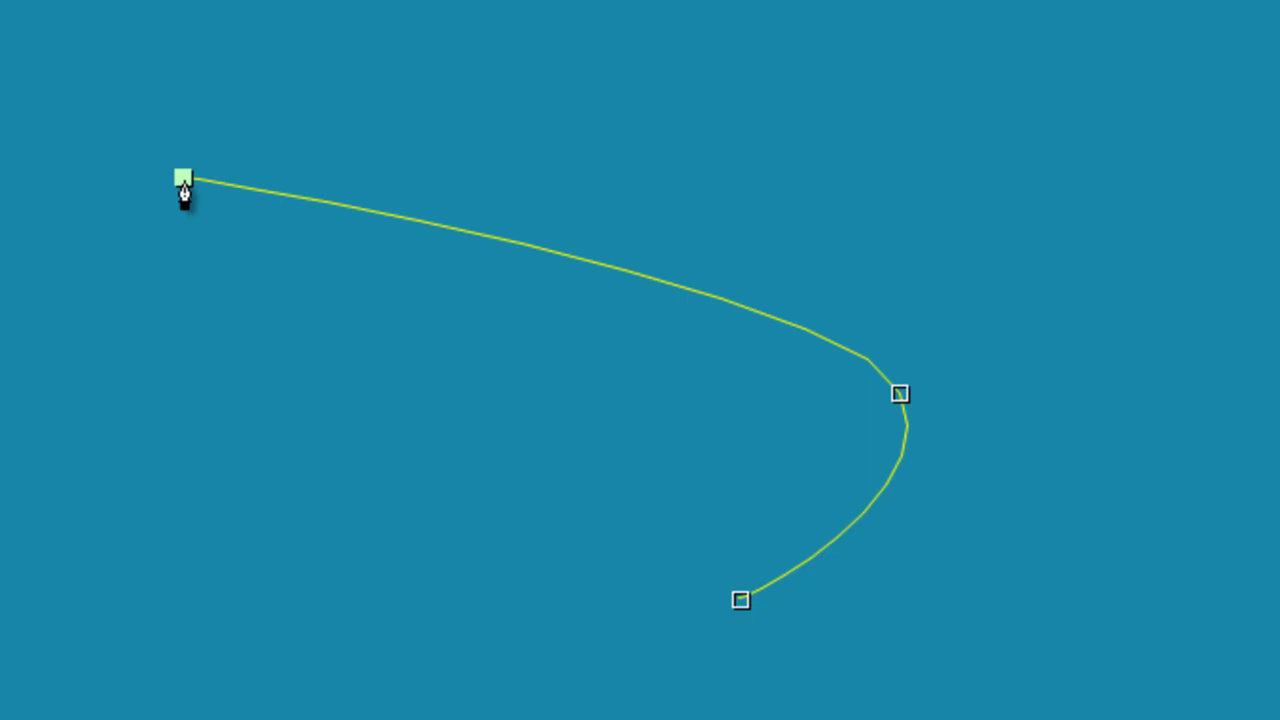
pyautogui.moveTo(184, 193); pyautogui.dragTo(488, 82)
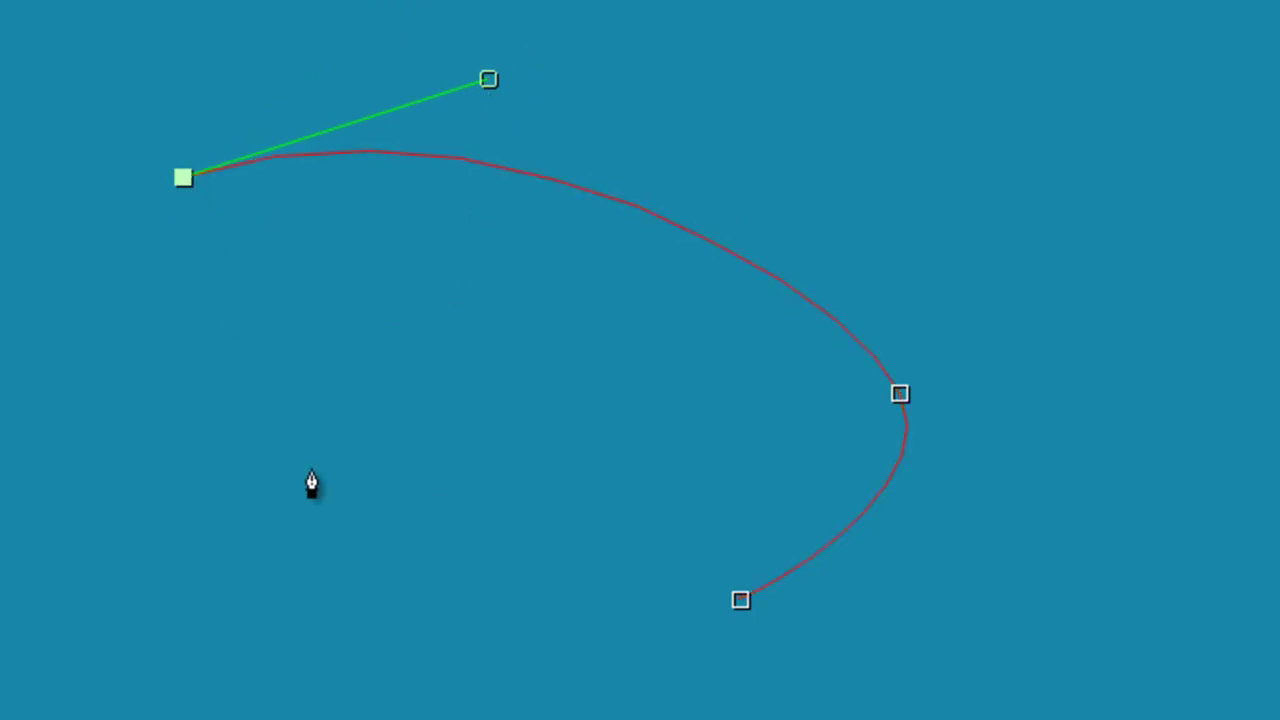
pyautogui.hotkey('ctrl', 'z')
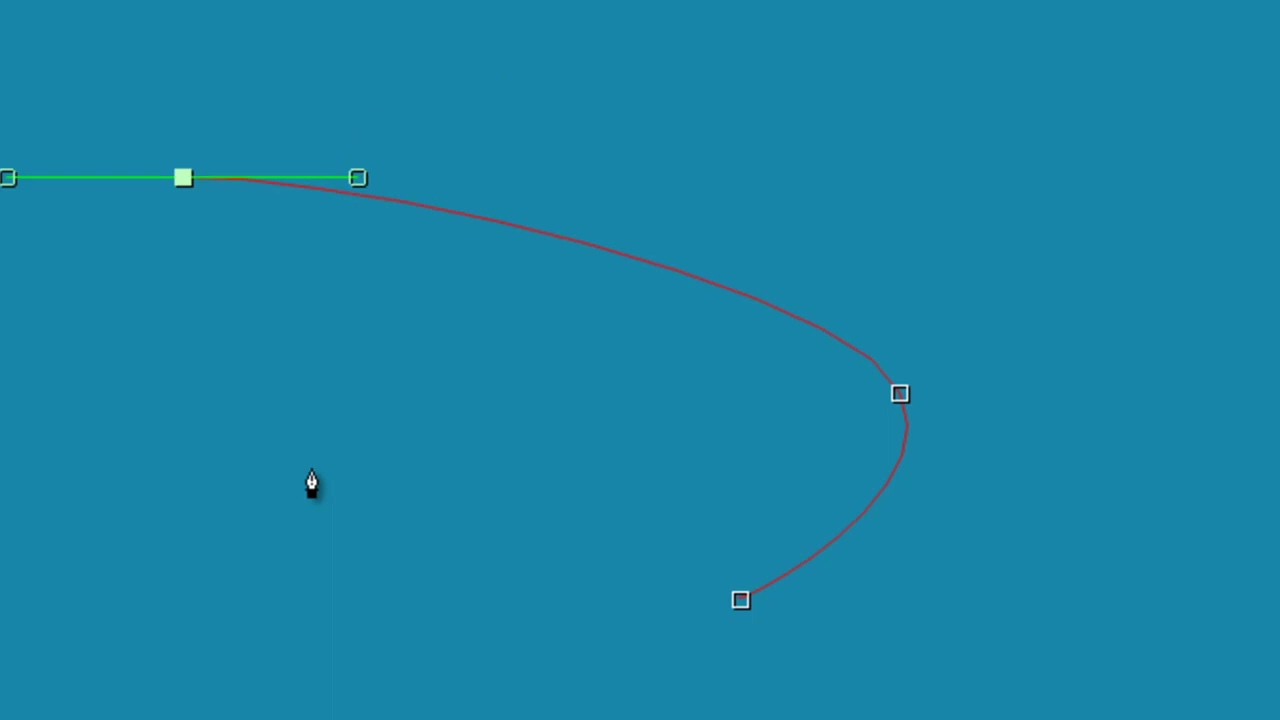
pyautogui.hotkey('ctrl', 'z')
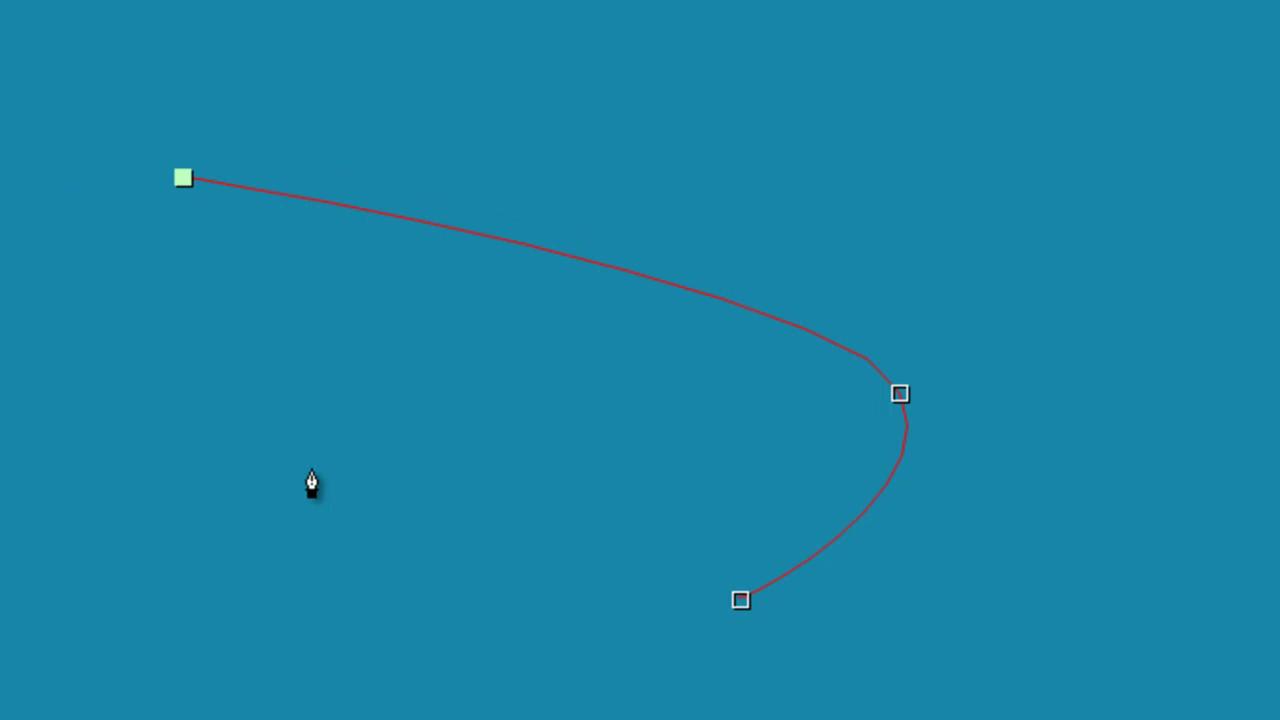
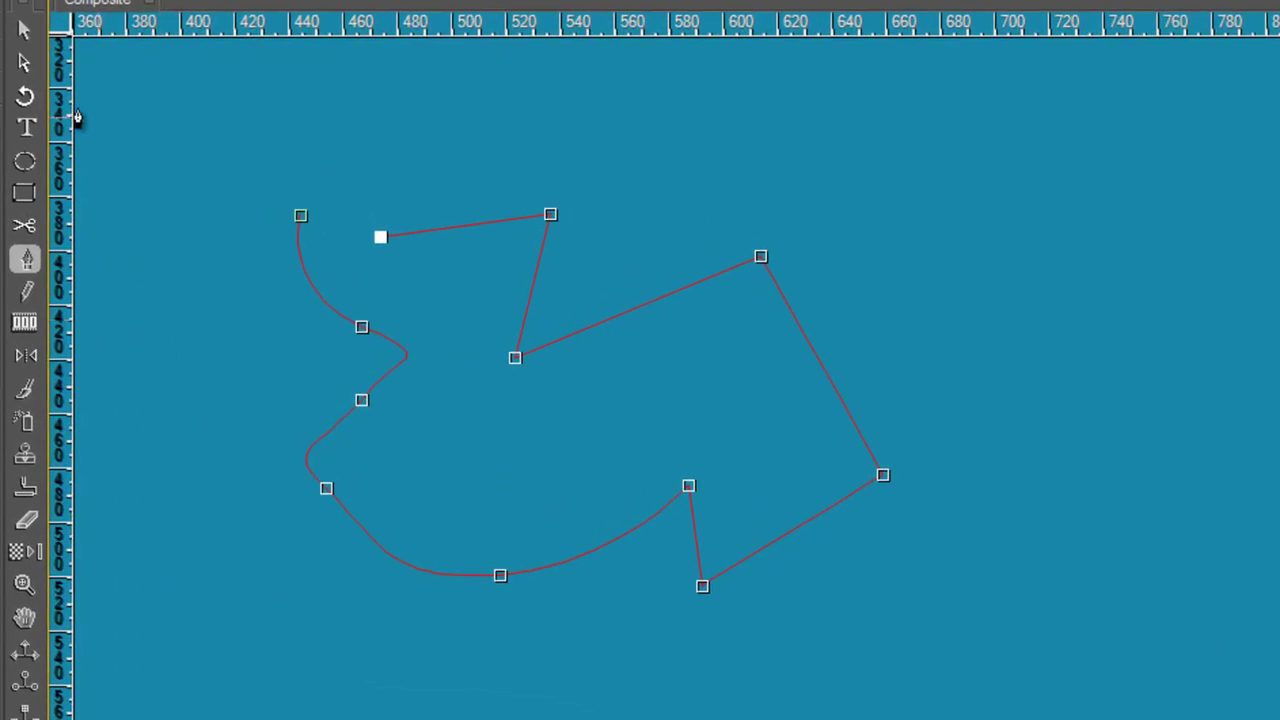
# Step: Select the whole mixed straight-and-curved path and nudge it in small increments down, right, up and back left
pyautogui.click(25, 66)
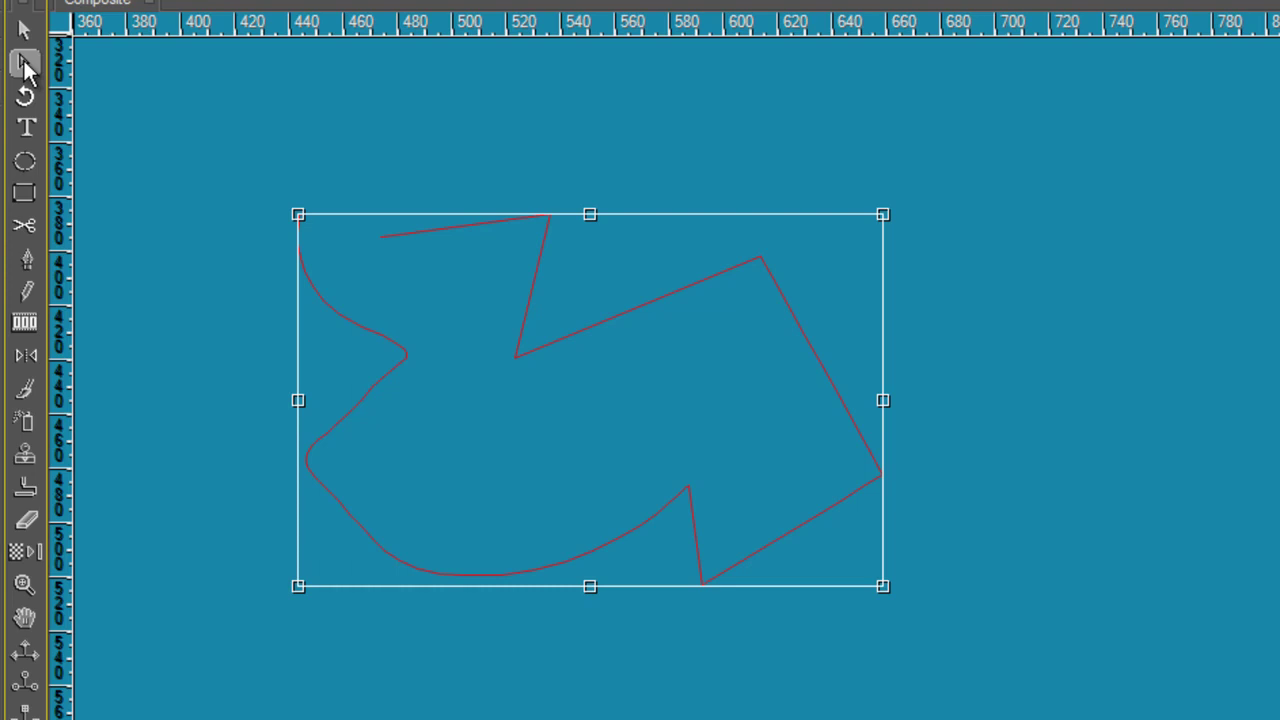
pyautogui.press('Down')
pyautogui.press('Down')
pyautogui.press('Down')
pyautogui.press('Down')
pyautogui.press('Down')
pyautogui.press('Down')
pyautogui.press('Down')
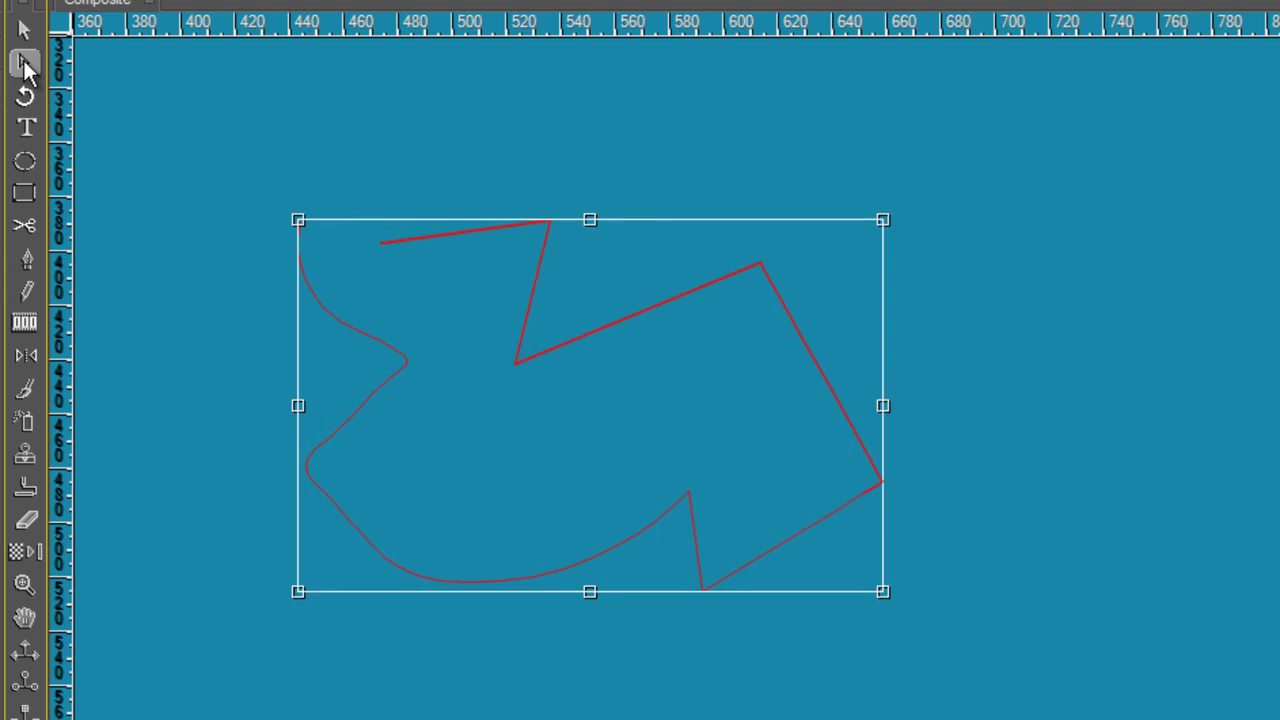
pyautogui.press('Down')
pyautogui.press('Down')
pyautogui.press('Down')
pyautogui.press('Down')
pyautogui.press('Down')
pyautogui.press('Down')
pyautogui.press('Down')
pyautogui.press('Down')
pyautogui.press('Down')
pyautogui.press('Down')
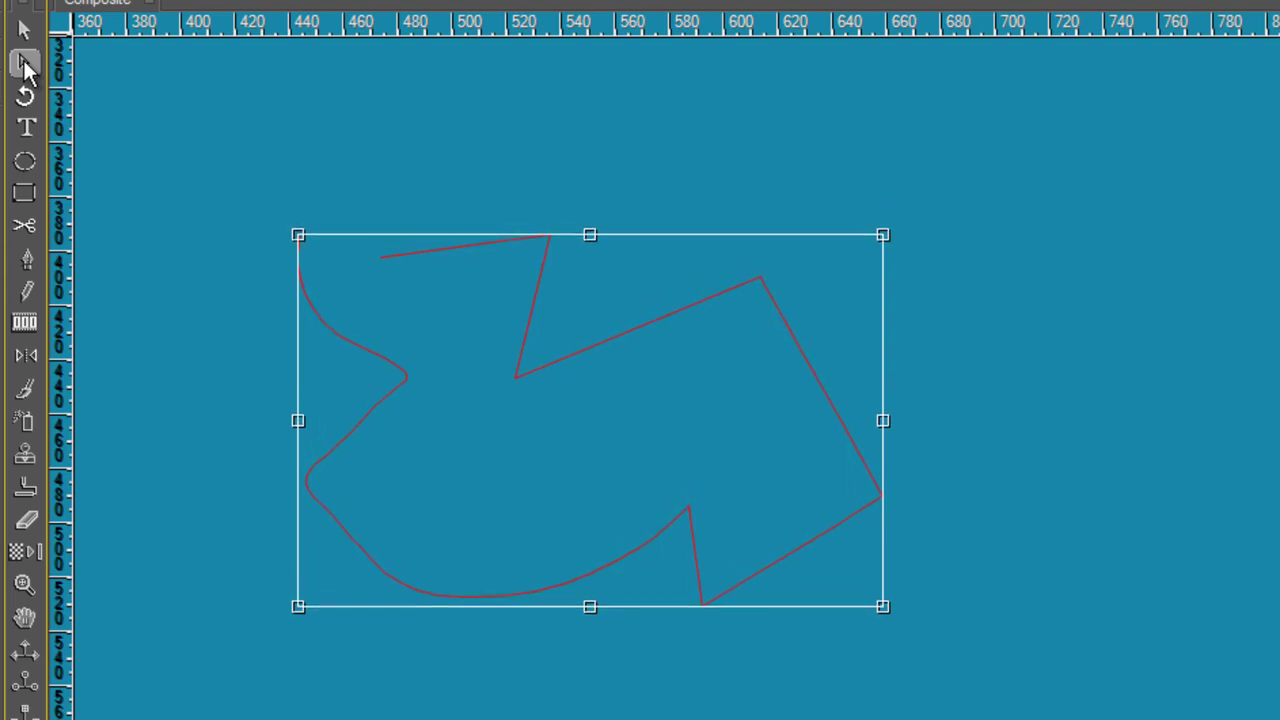
pyautogui.press('Down')
pyautogui.press('Down')
pyautogui.press('Down')
pyautogui.press('Right')
pyautogui.press('Right')
pyautogui.press('Right')
pyautogui.press('Right')
pyautogui.press('Right')
pyautogui.press('Right')
pyautogui.press('Right')
pyautogui.press('Right')
pyautogui.press('Right')
pyautogui.press('Right')
pyautogui.press('Right')
pyautogui.press('Right')
pyautogui.press('Right')
pyautogui.press('Right')
pyautogui.press('Right')
pyautogui.press('Right')
pyautogui.press('Right')
pyautogui.press('Right')
pyautogui.press('Right')
pyautogui.press('Right')
pyautogui.press('Right')
pyautogui.press('Right')
pyautogui.press('Right')
pyautogui.press('Right')
pyautogui.press('Right')
pyautogui.press('Right')
pyautogui.press('Right')
pyautogui.press('Right')
pyautogui.press('Up')
pyautogui.press('Up')
pyautogui.press('Up')
pyautogui.press('Up')
pyautogui.press('Up')
pyautogui.press('Up')
pyautogui.press('Up')
pyautogui.press('Up')
pyautogui.press('Up')
pyautogui.press('Up')
pyautogui.press('Up')
pyautogui.press('Up')
pyautogui.press('Up')
pyautogui.press('Up')
pyautogui.press('Up')
pyautogui.press('Up')
pyautogui.press('Up')
pyautogui.press('Up')
pyautogui.press('Up')
pyautogui.press('Up')
pyautogui.press('Up')
pyautogui.press('Left')
pyautogui.press('Left')
pyautogui.press('Left')
pyautogui.press('Left')
pyautogui.press('Left')
pyautogui.press('Left')
pyautogui.press('Left')
pyautogui.press('Left')
pyautogui.press('Left')
pyautogui.press('Left')
pyautogui.press('Left')
pyautogui.press('Left')
pyautogui.press('Left')
pyautogui.press('Left')
pyautogui.press('Left')
pyautogui.press('Left')
pyautogui.press('Left')
pyautogui.press('Left')
pyautogui.press('Left')
pyautogui.press('Left')
pyautogui.press('Left')
pyautogui.press('Left')
pyautogui.press('Left')
pyautogui.press('Left')
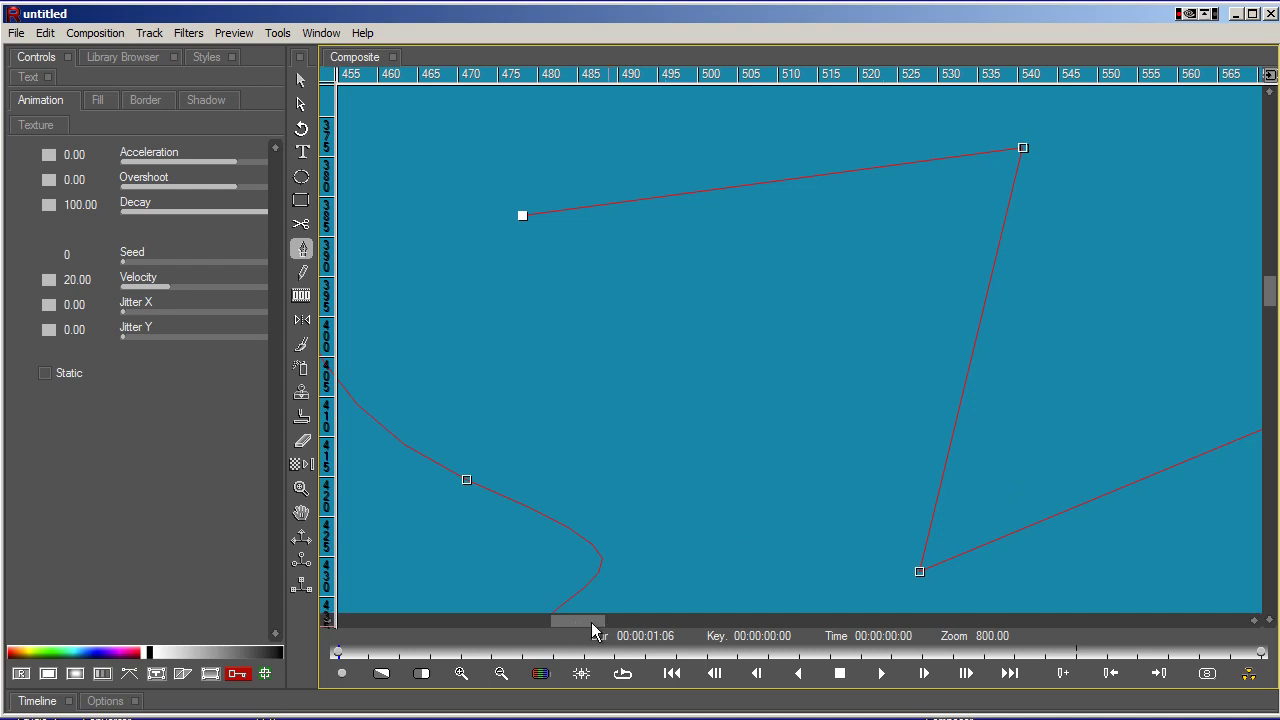
# Step: Pan across the magnified path from its open ends to its lower corner points using the Hand tool
pyautogui.moveTo(590, 622); pyautogui.dragTo(586, 622)
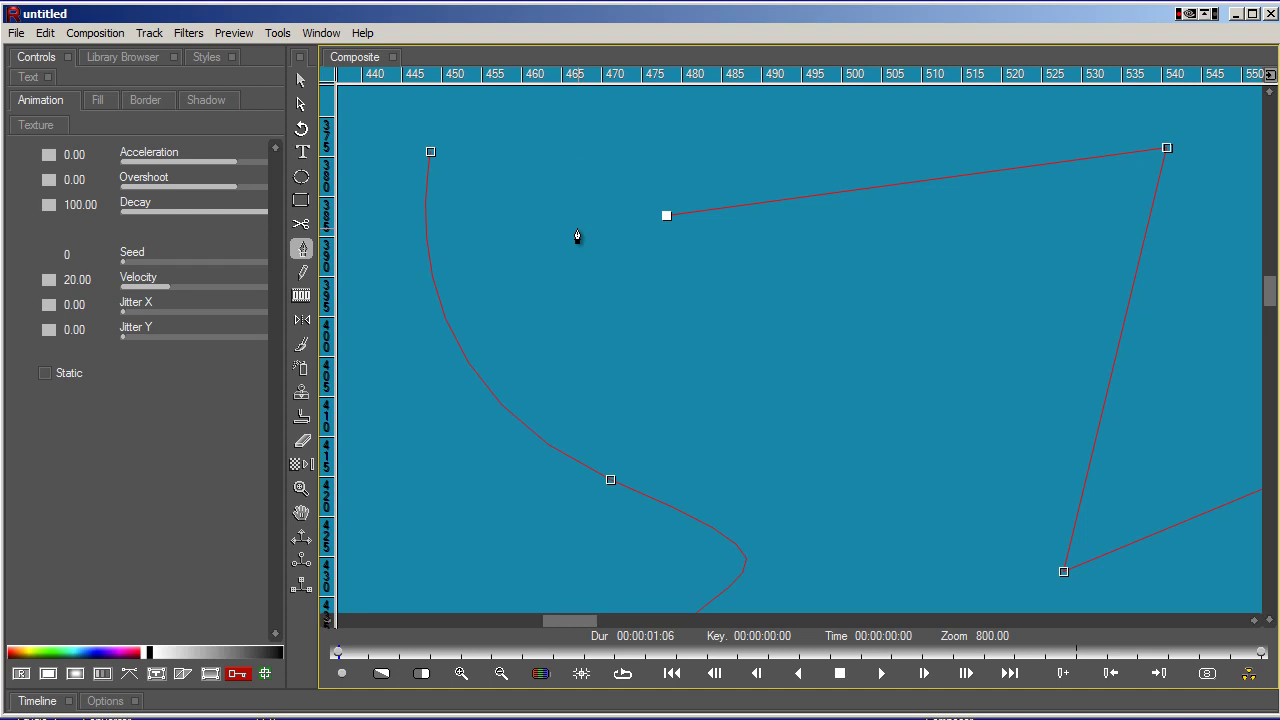
pyautogui.press('h')
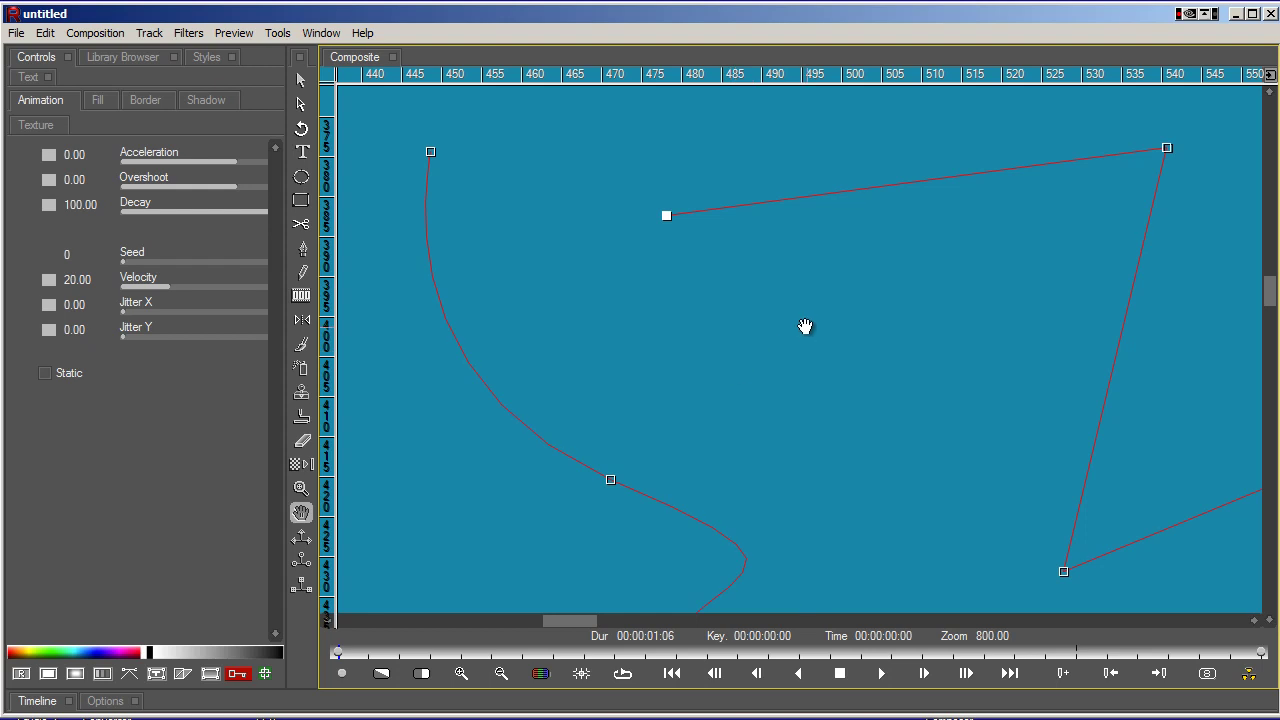
pyautogui.moveTo(896, 363); pyautogui.dragTo(660, 229)
pyautogui.moveTo(697, 393); pyautogui.dragTo(683, 163)
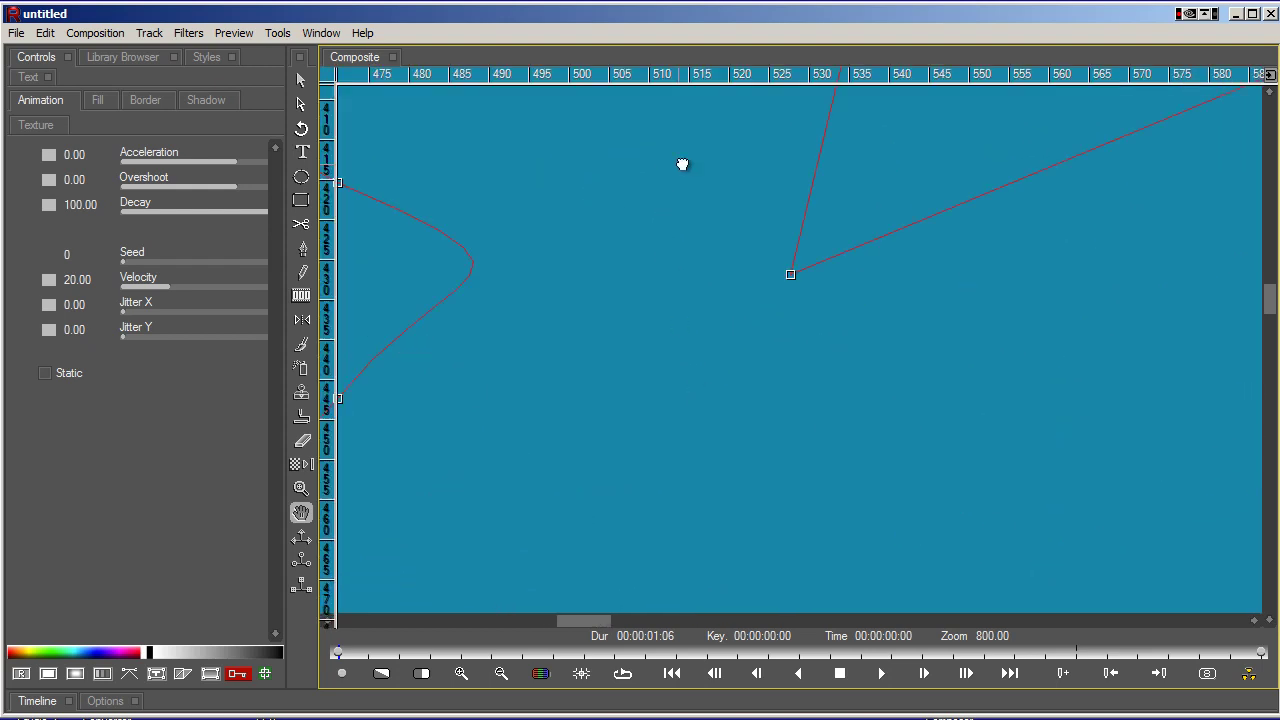
pyautogui.moveTo(904, 390); pyautogui.dragTo(597, 280)
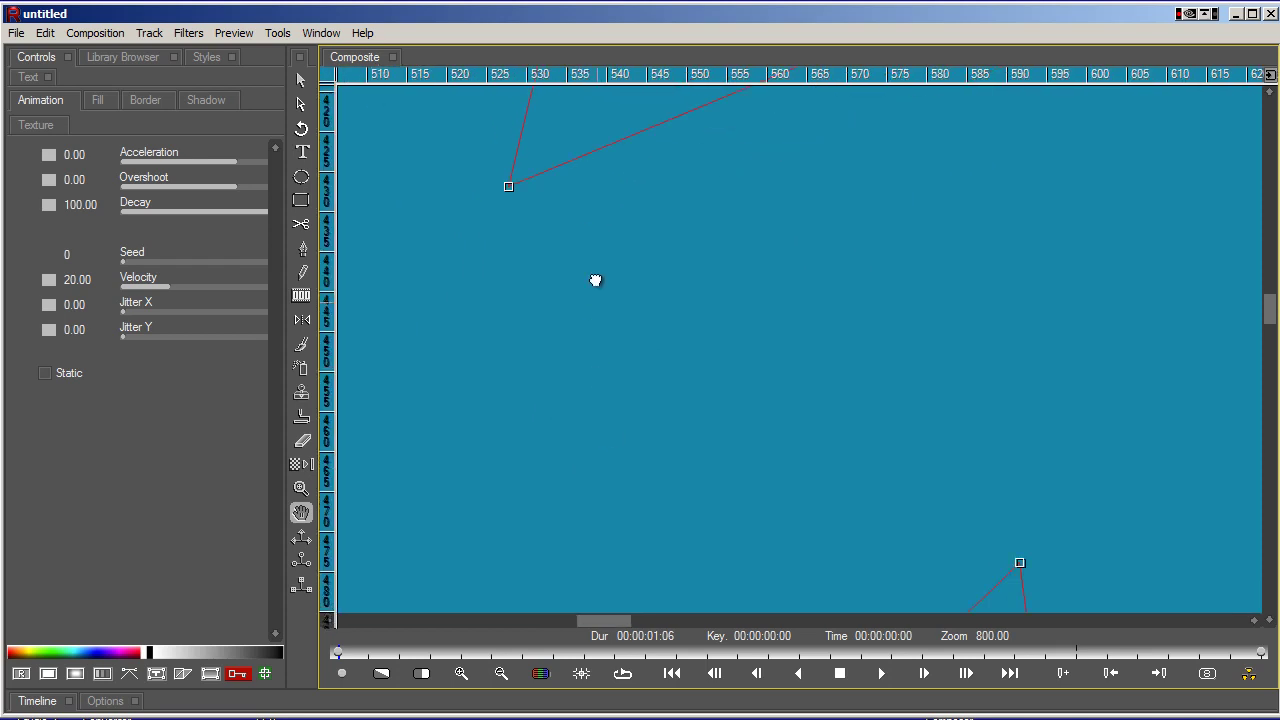
pyautogui.moveTo(751, 434); pyautogui.dragTo(631, 268)
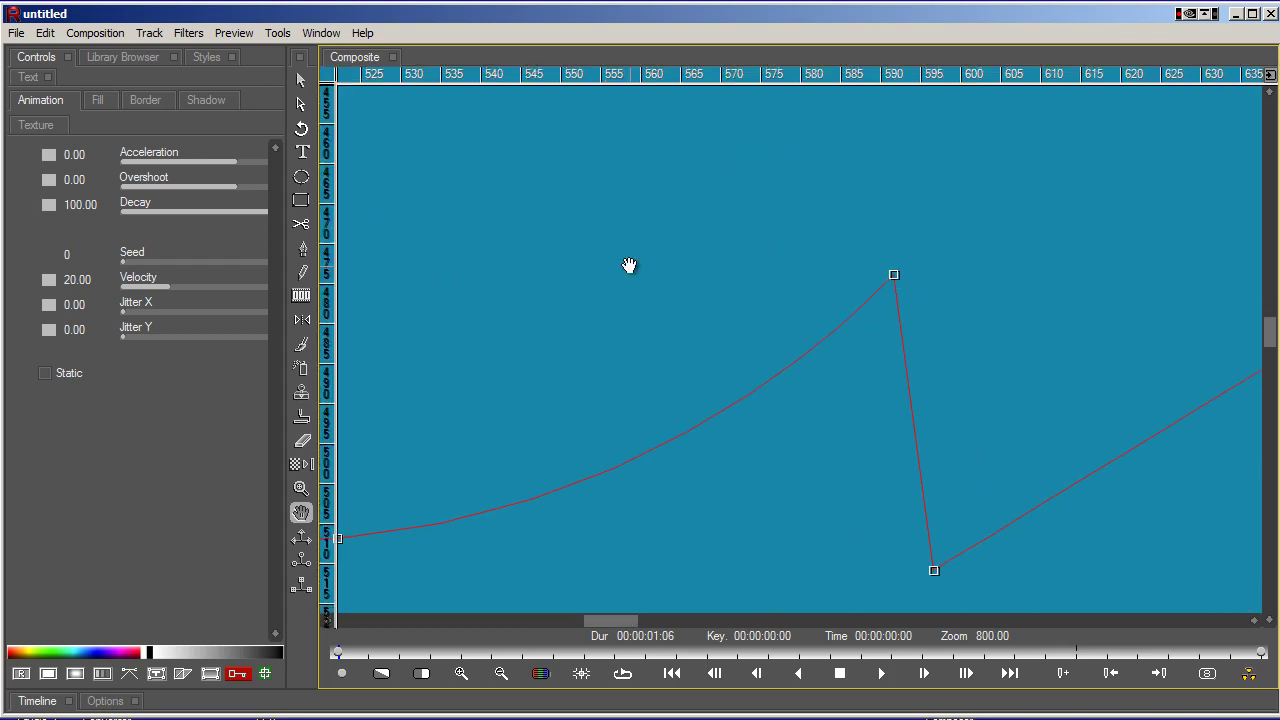
pyautogui.moveTo(963, 380); pyautogui.dragTo(907, 355)
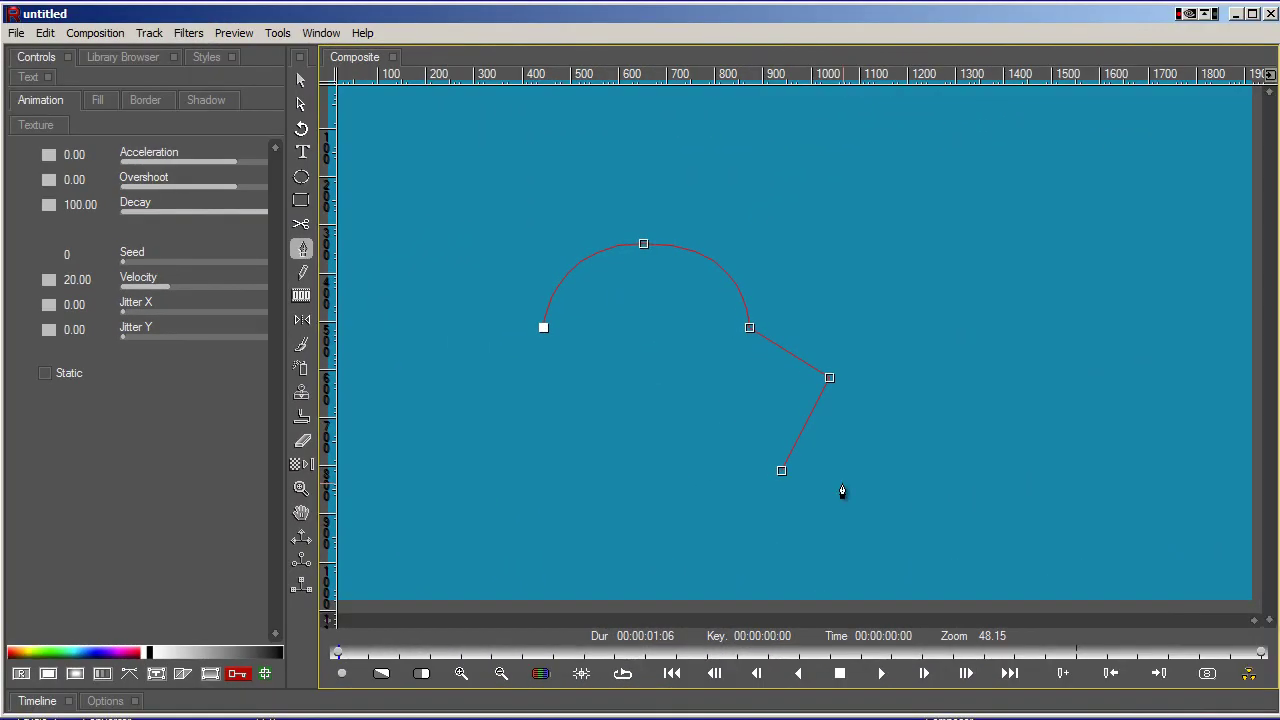
# Step: Try moving the path's lower end point outward, undo the move, and shift the point straight up instead
pyautogui.click(783, 473)
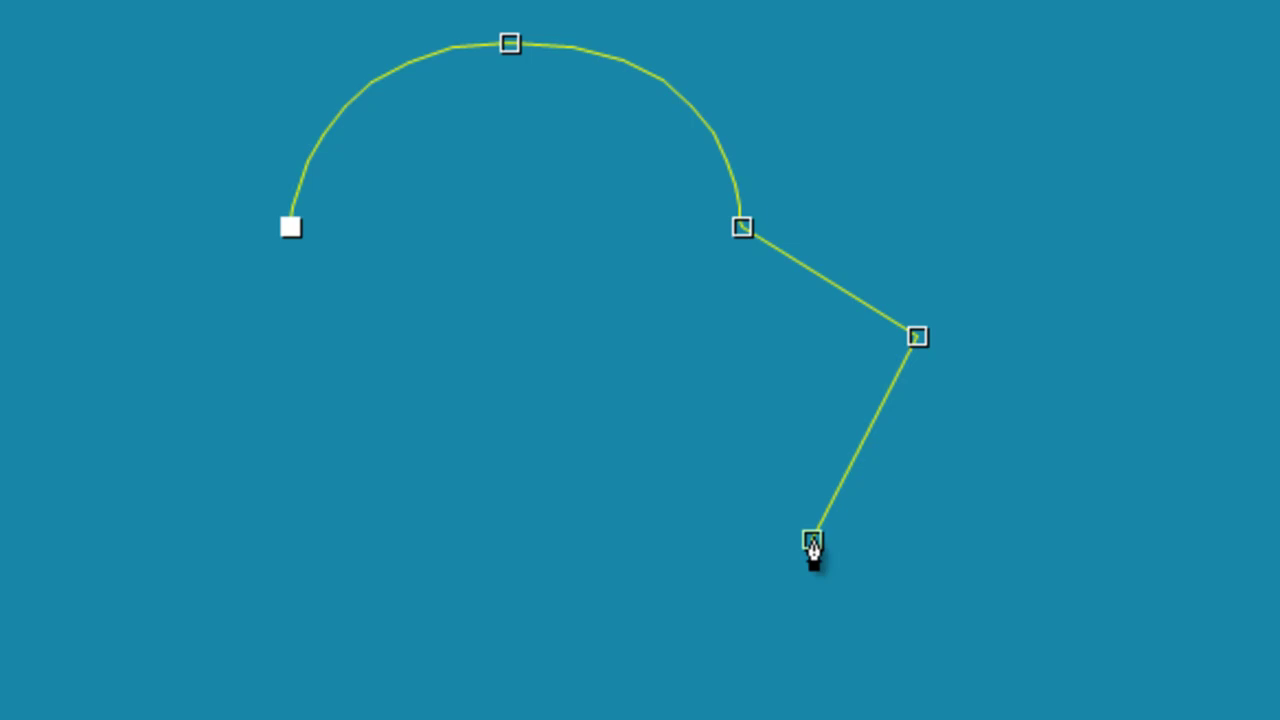
pyautogui.moveTo(813, 548); pyautogui.dragTo(940, 622)
pyautogui.hotkey('ctrl', 'z')
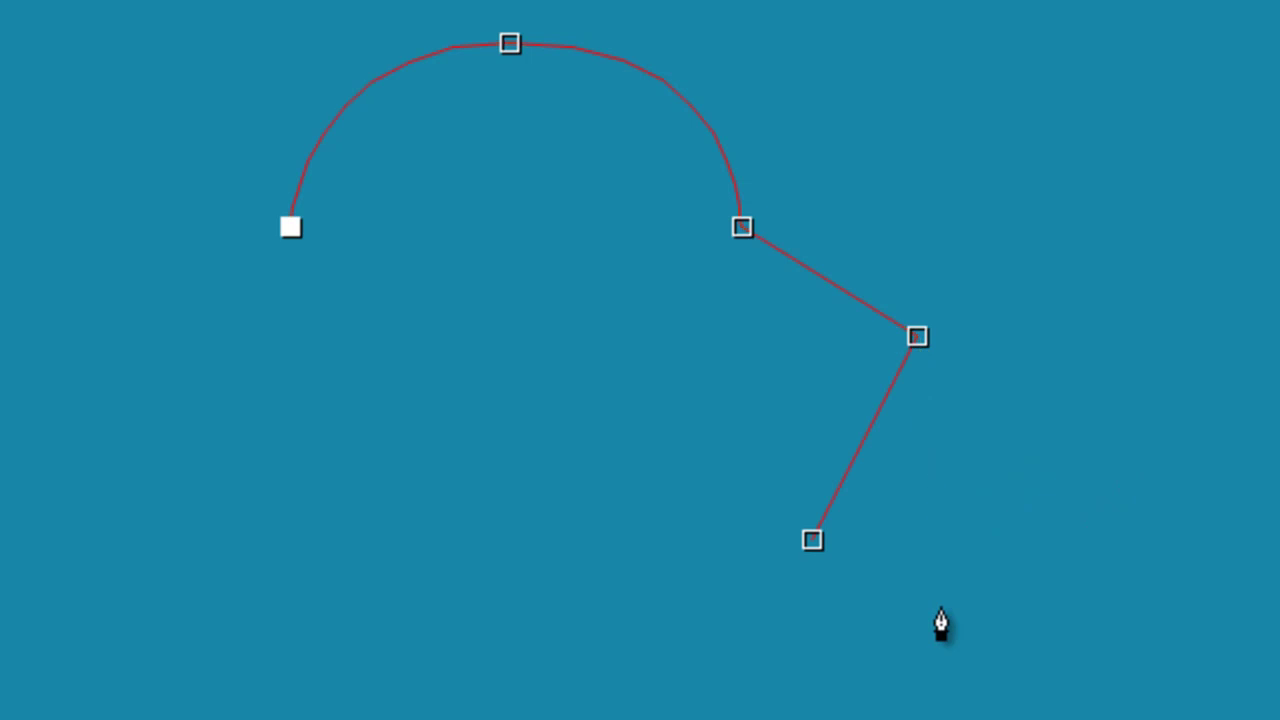
pyautogui.moveTo(816, 545); pyautogui.dragTo(813, 548)
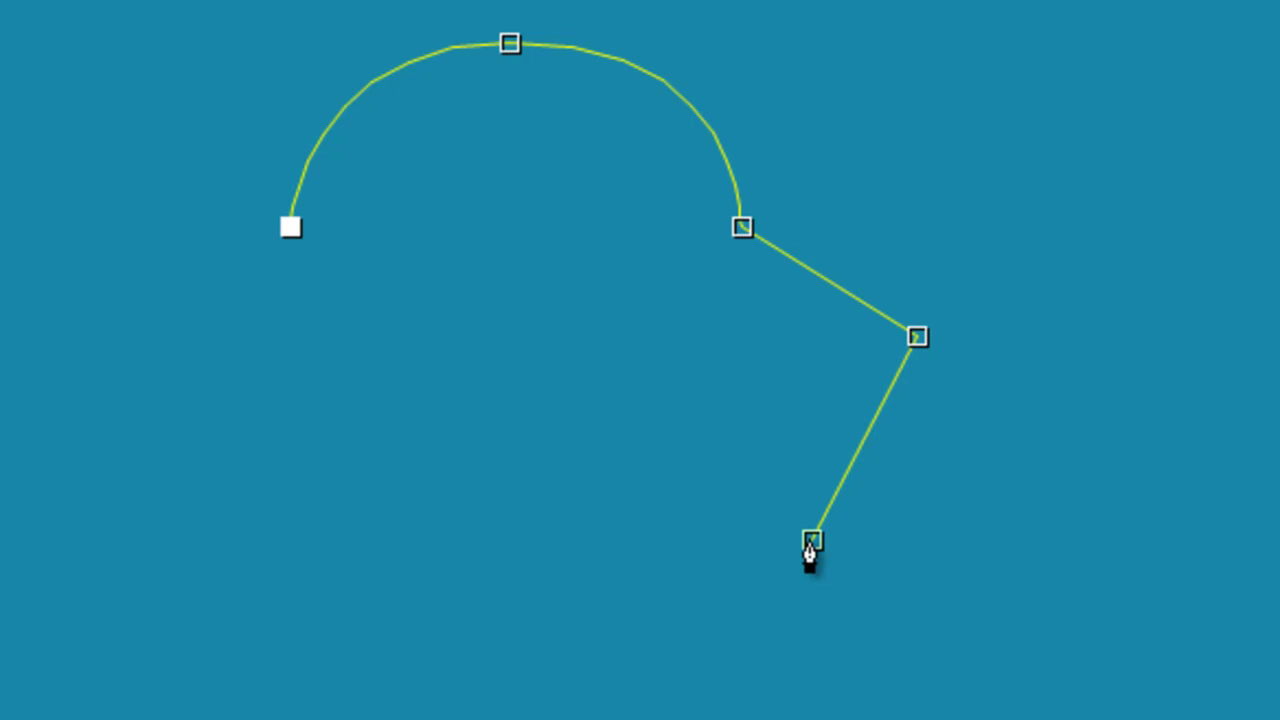
pyautogui.moveTo(811, 544); pyautogui.dragTo(812, 424)
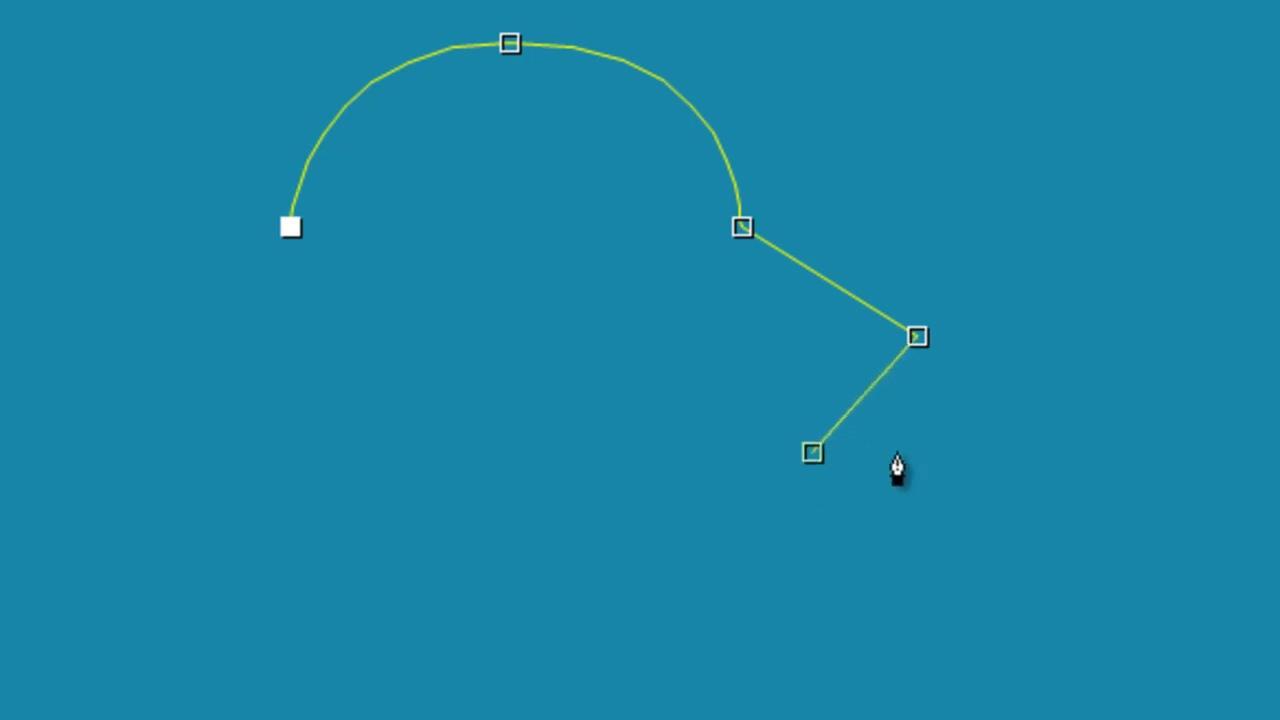
pyautogui.moveTo(963, 437); pyautogui.dragTo(936, 600)
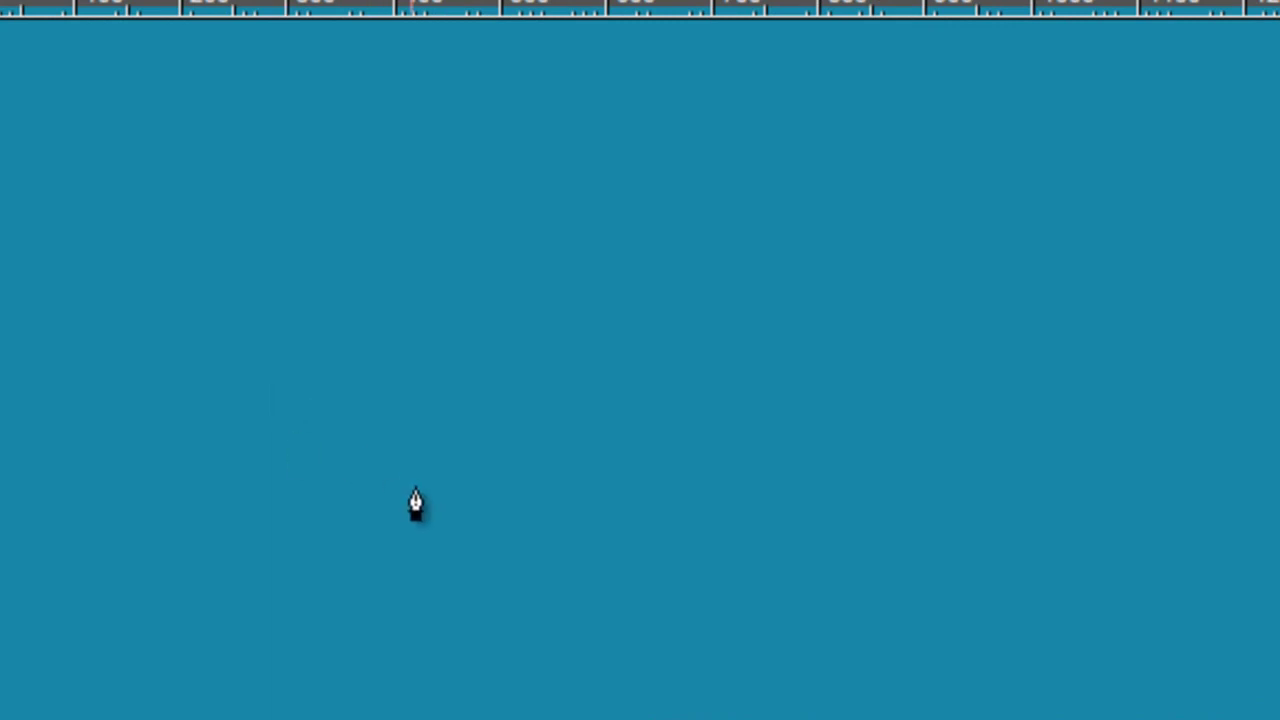
# Step: Draw a straight two-point path on the empty canvas and nudge its second point down until it is level with the starting point
pyautogui.click(440, 557)
pyautogui.click(897, 547)
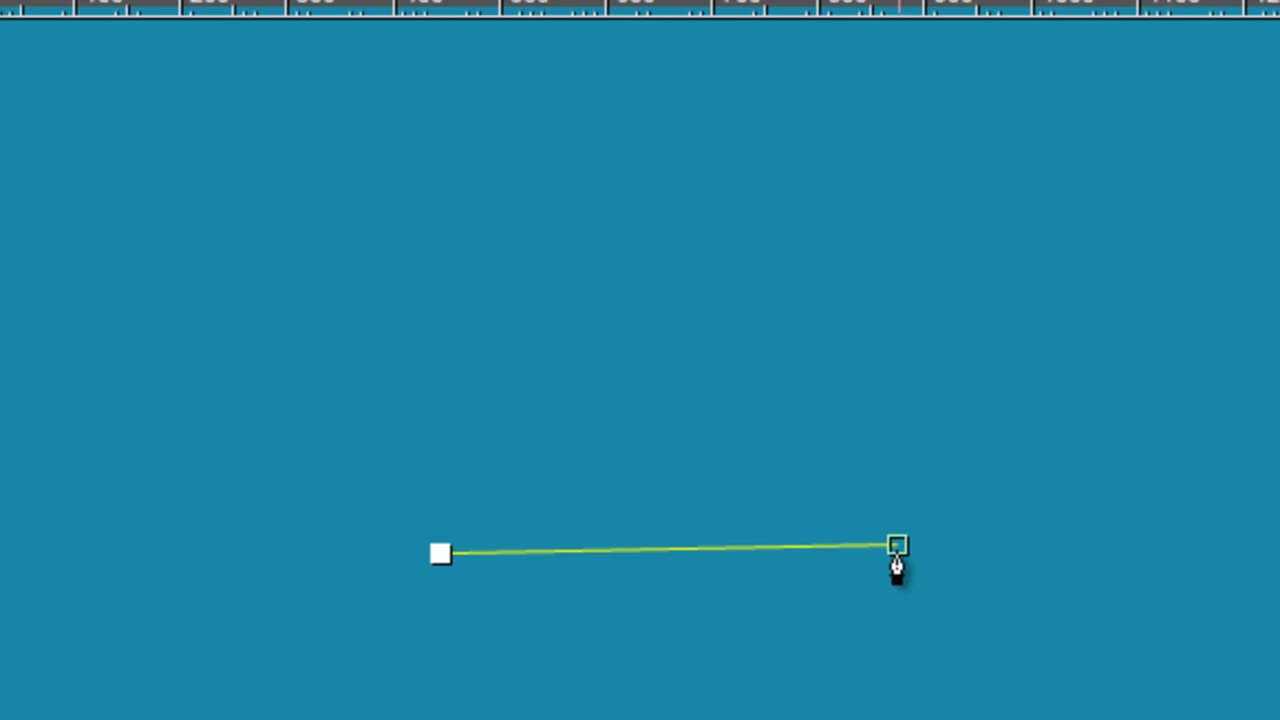
pyautogui.press('Down')
pyautogui.press('Down')
pyautogui.press('Down')
pyautogui.press('Down')
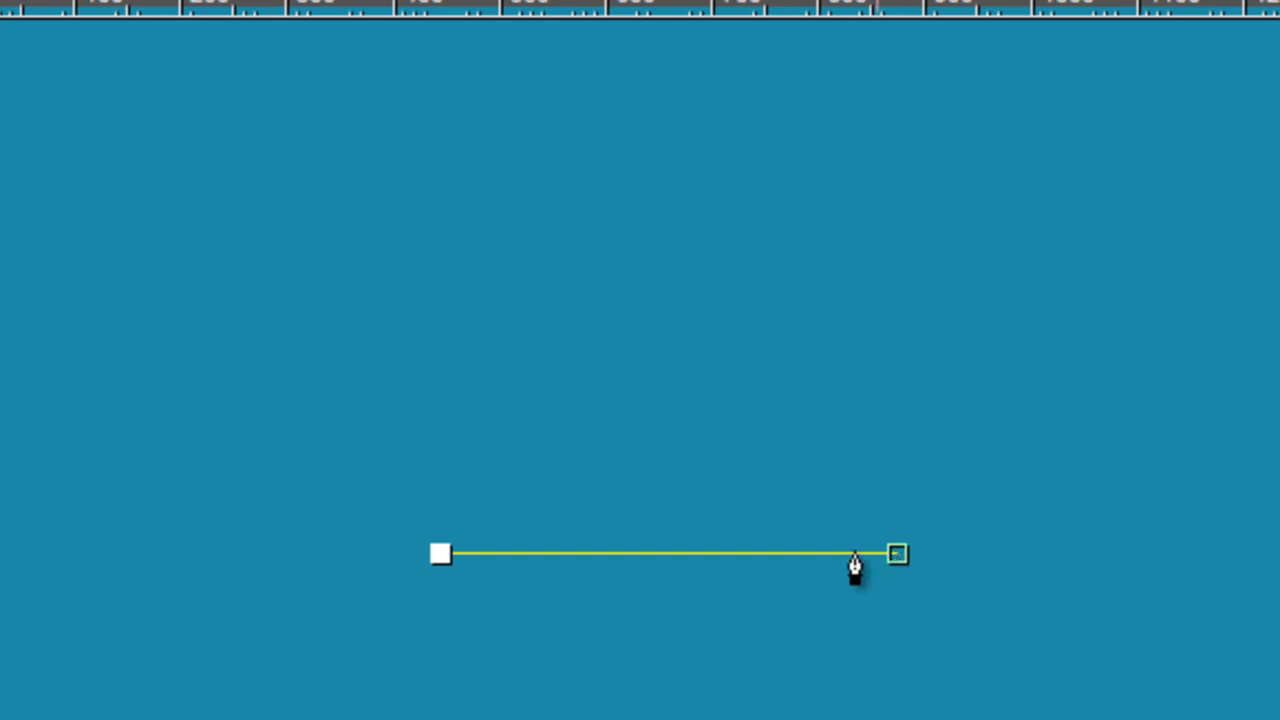
# Step: Insert a midpoint in the straight path, raise it, and lengthen both its tangent handles outward to form a rounded arch
pyautogui.click(665, 554)
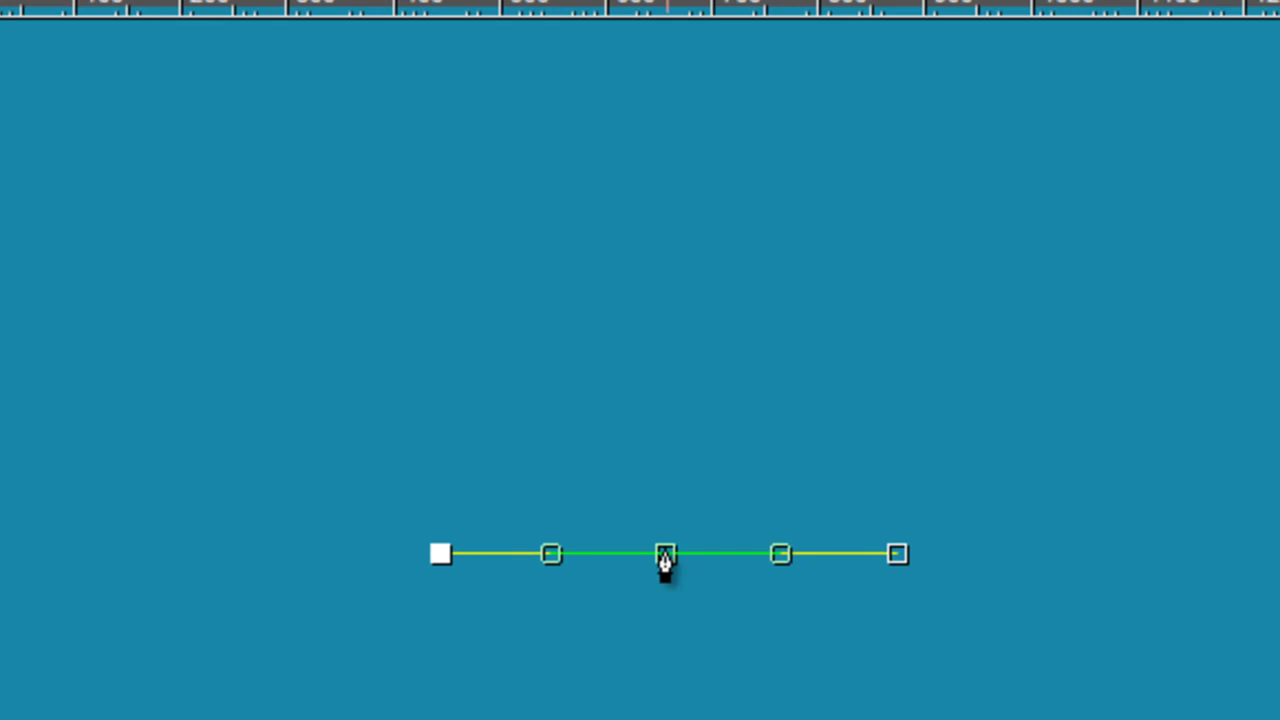
pyautogui.moveTo(665, 556); pyautogui.dragTo(663, 362)
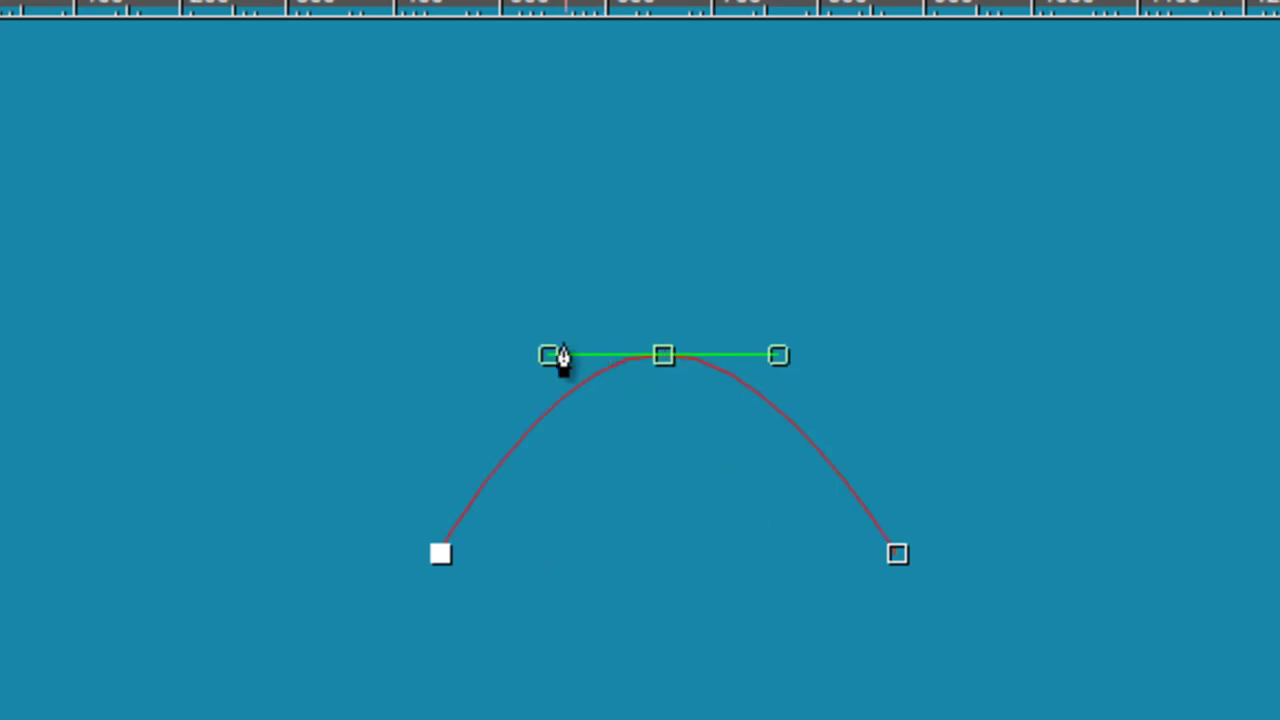
pyautogui.moveTo(556, 372); pyautogui.dragTo(460, 365)
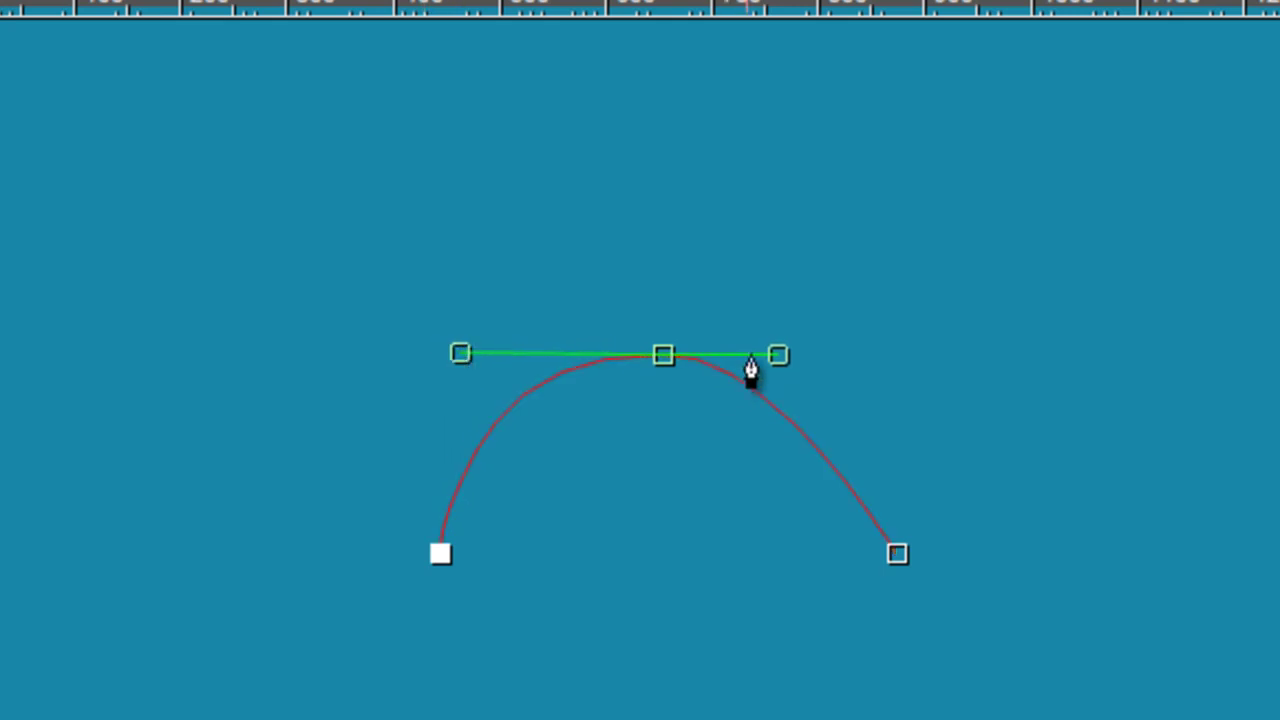
pyautogui.moveTo(785, 368); pyautogui.dragTo(903, 369)
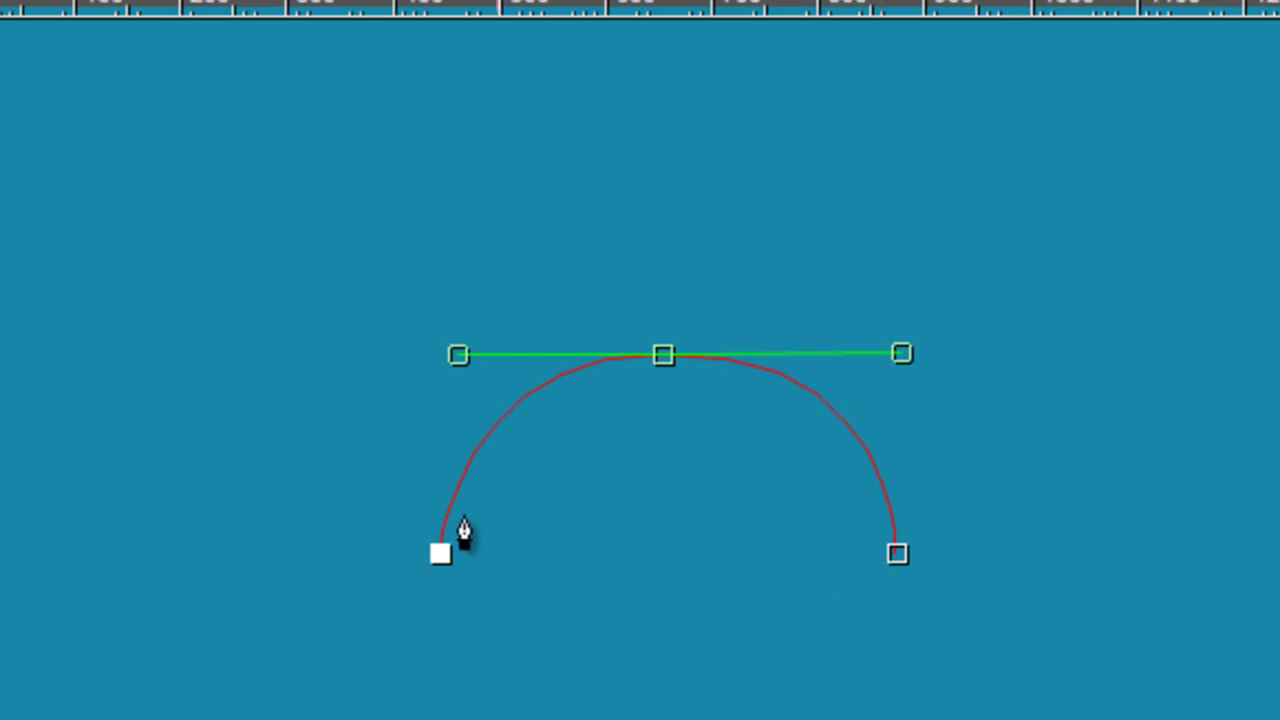
# Step: Extend the arch with a lower segment and make a new midpoint on it, pulled outward to the right, a linear corner
pyautogui.moveTo(665, 368); pyautogui.dragTo(636, 379)
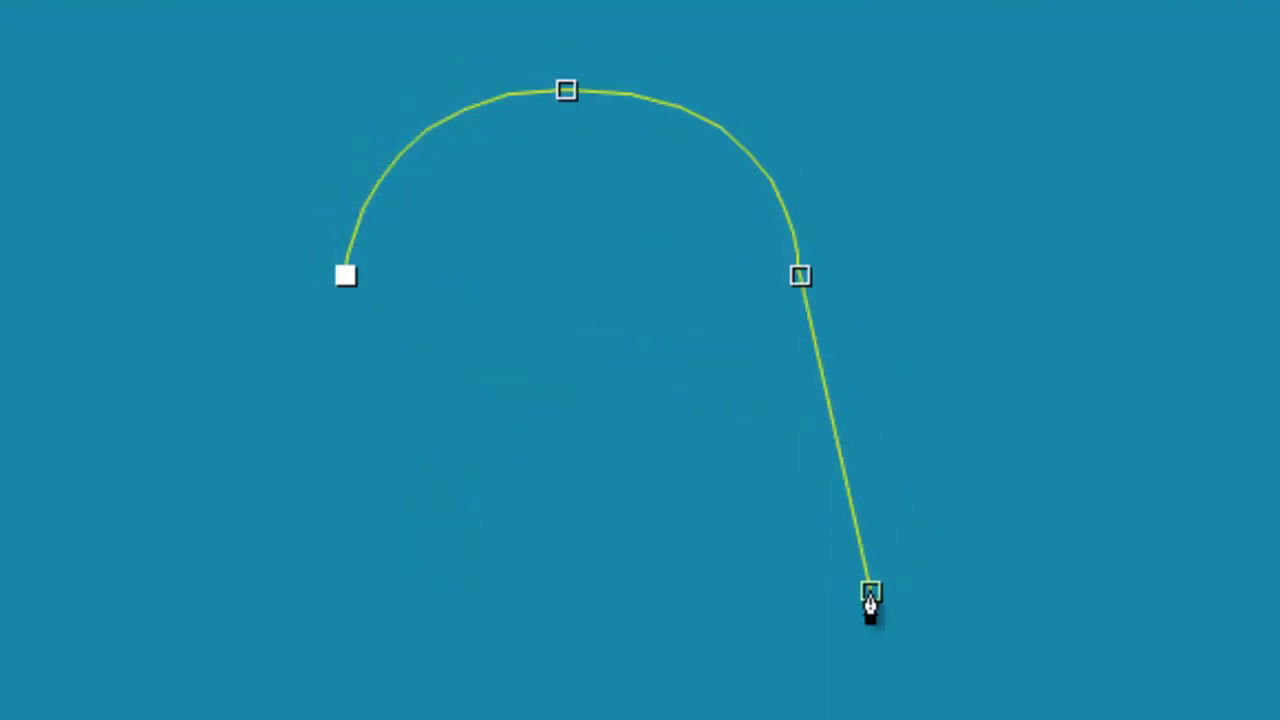
pyautogui.click(828, 410)
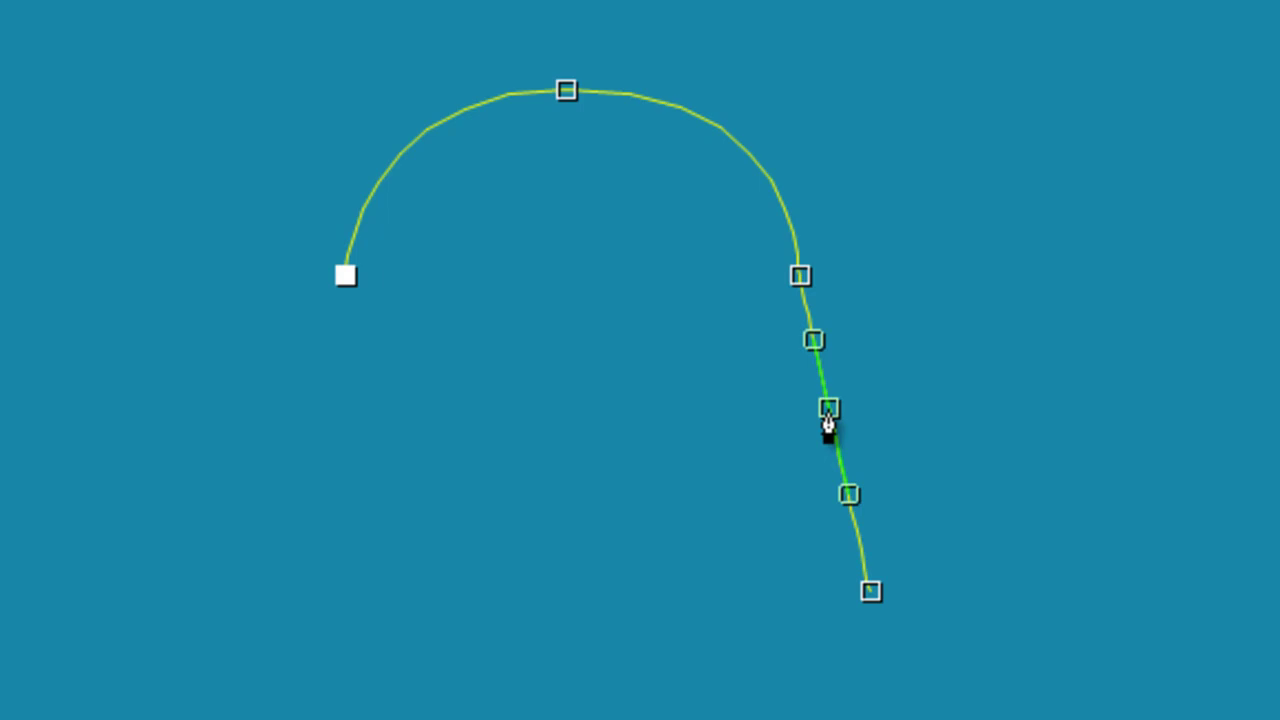
pyautogui.moveTo(828, 422); pyautogui.dragTo(976, 400)
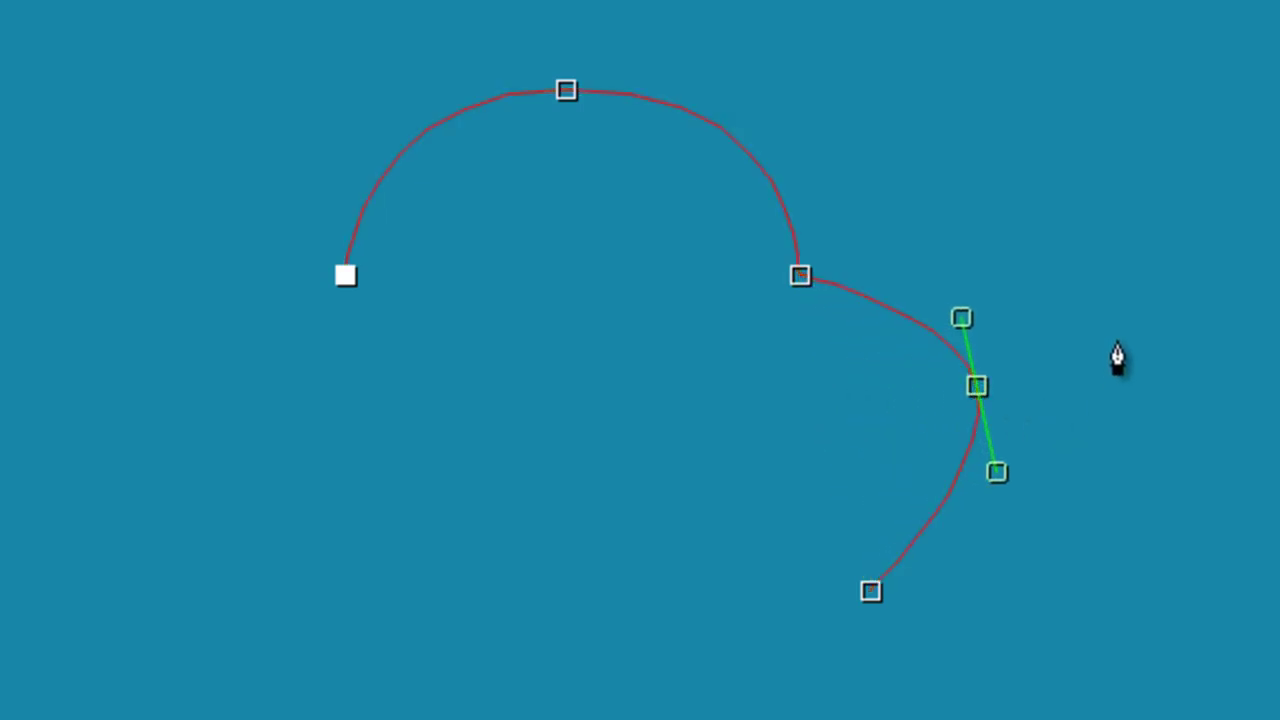
pyautogui.hotkey('shift', 'l')
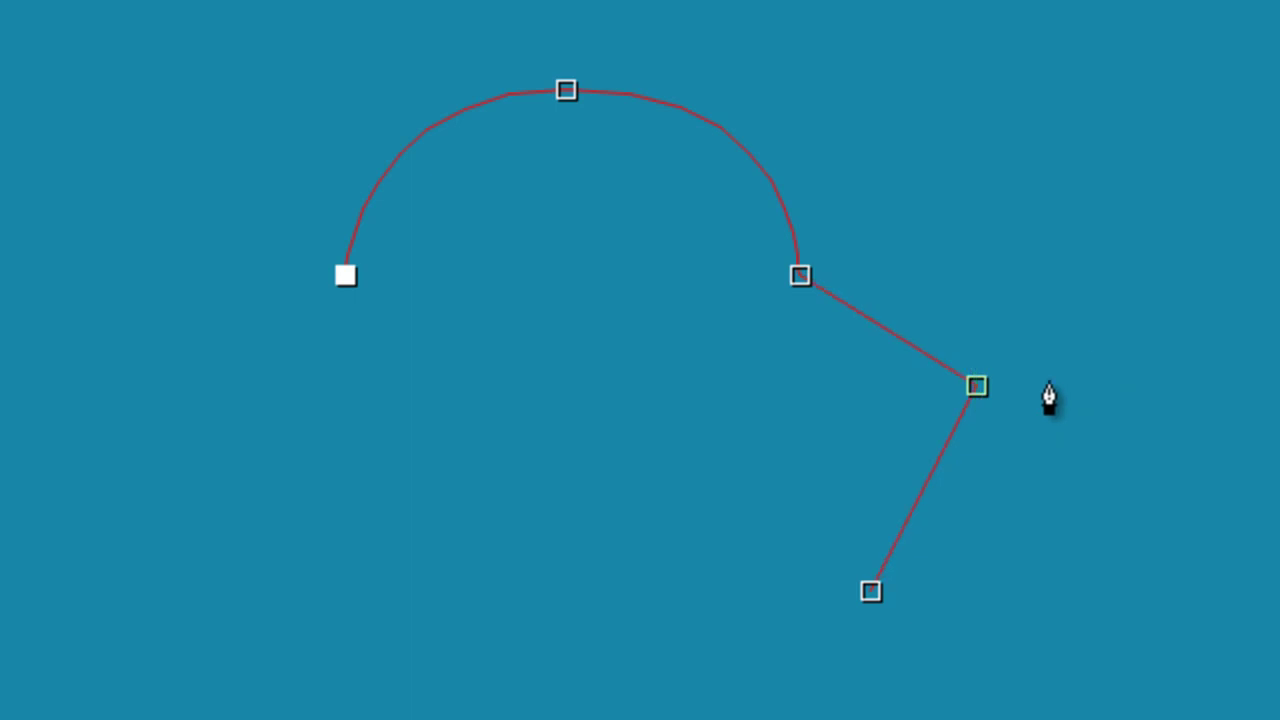